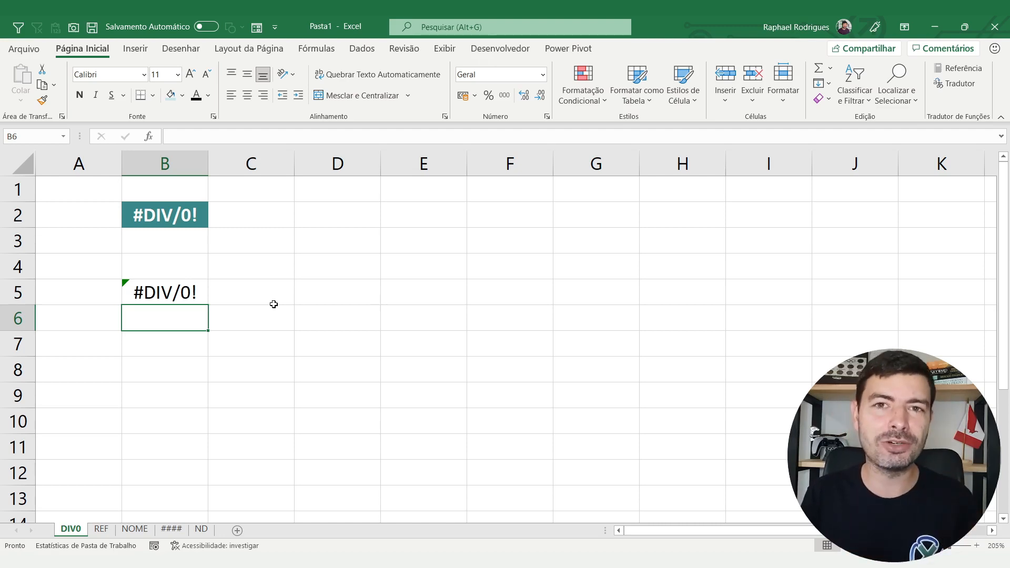
On the REF sheet, enter the formula =B5*C5 in cell E5 under Operação.
left_click(101, 530)
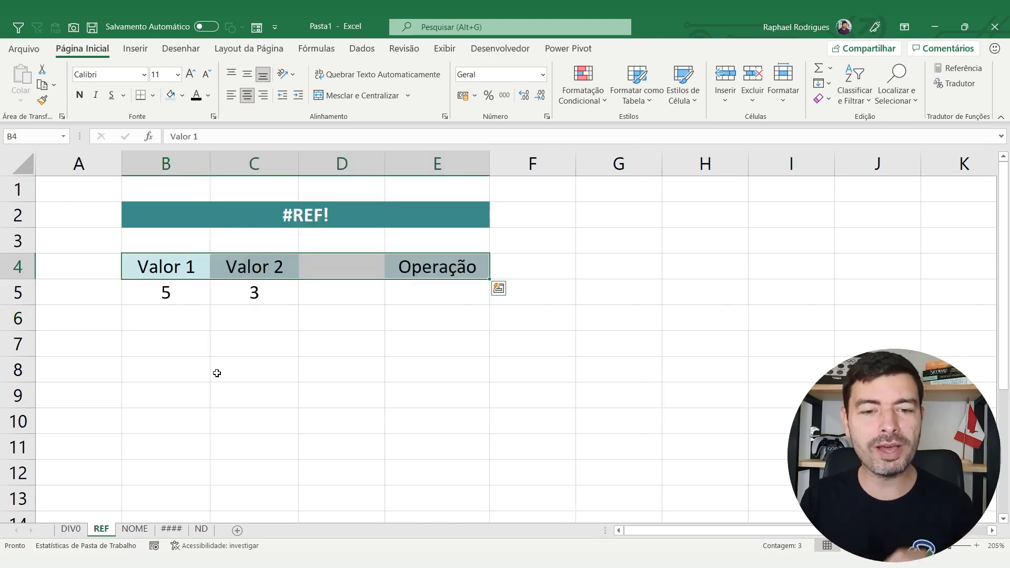
left_click(315, 218)
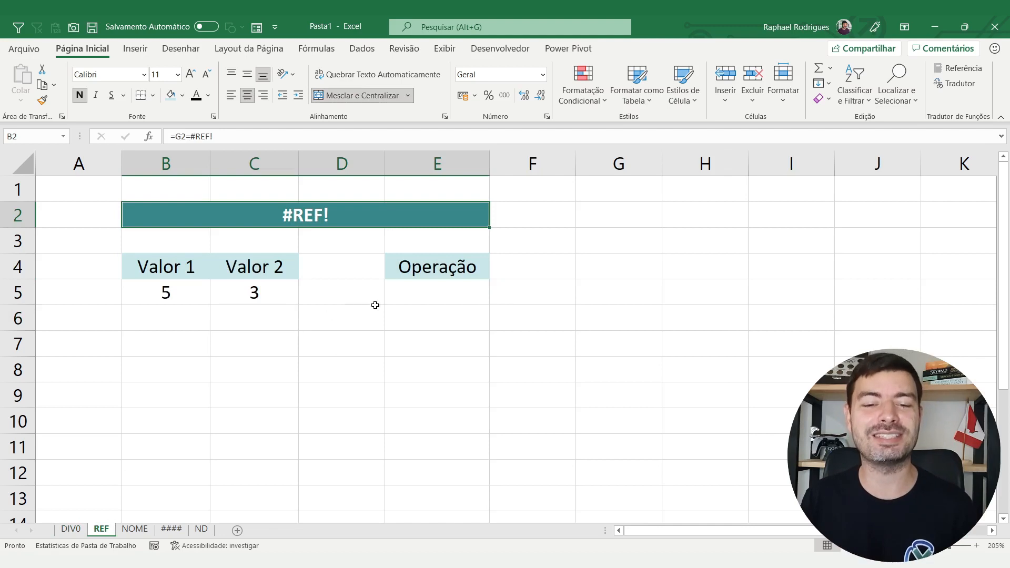
left_click(168, 295)
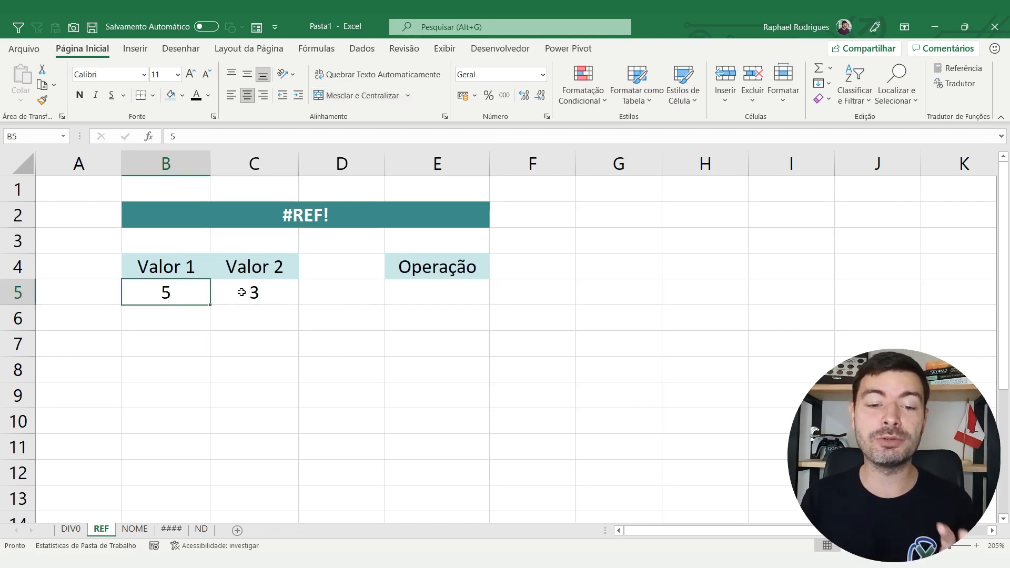
left_click(247, 293)
left_click(406, 300)
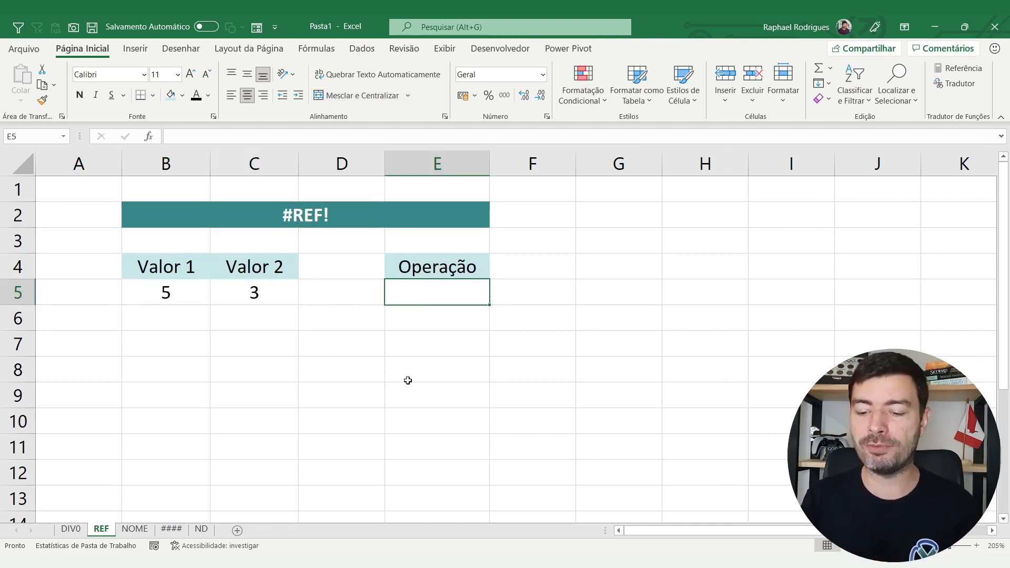
type("=")
left_click(189, 294)
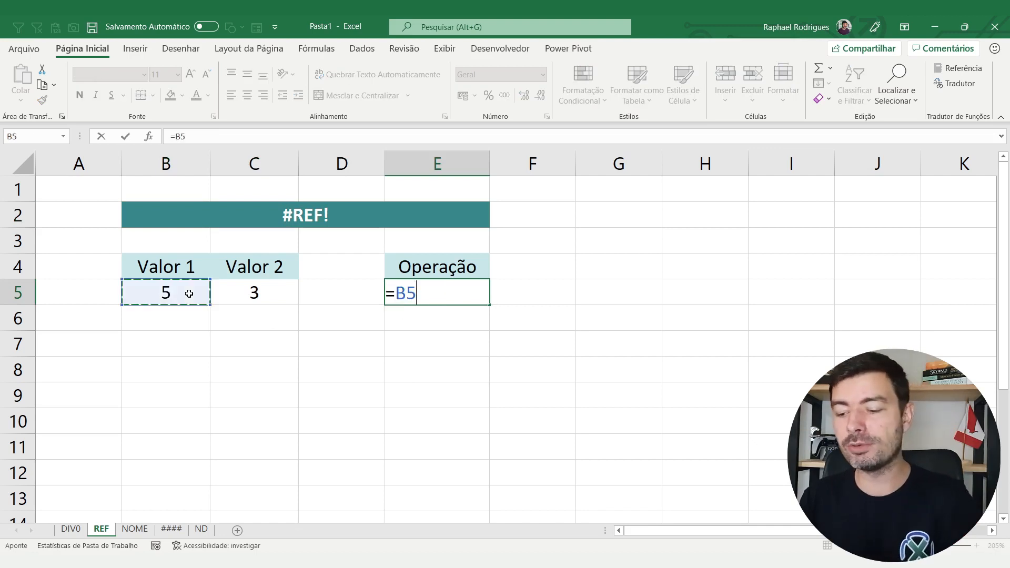
type("*")
left_click(221, 287)
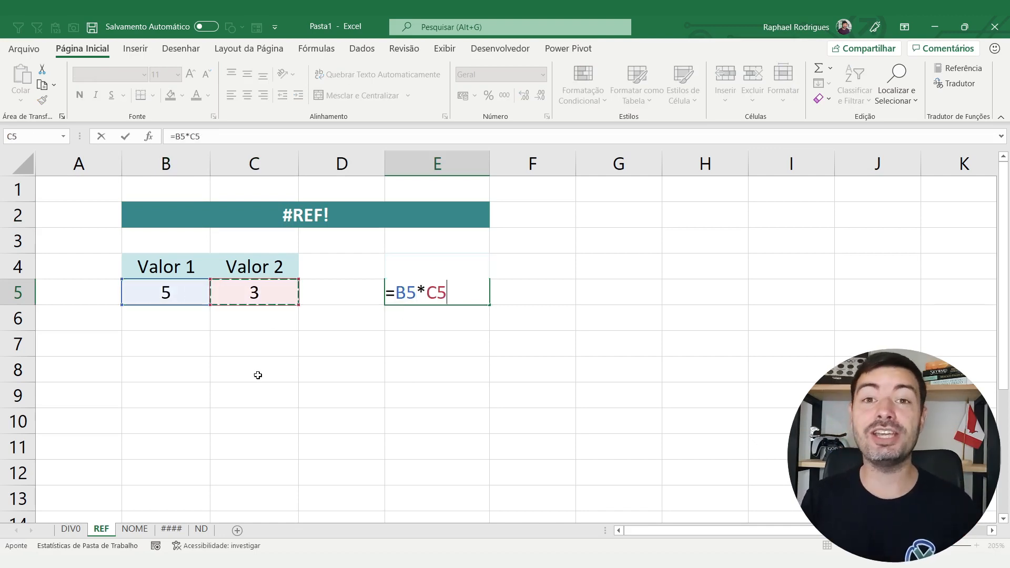
key("Return")
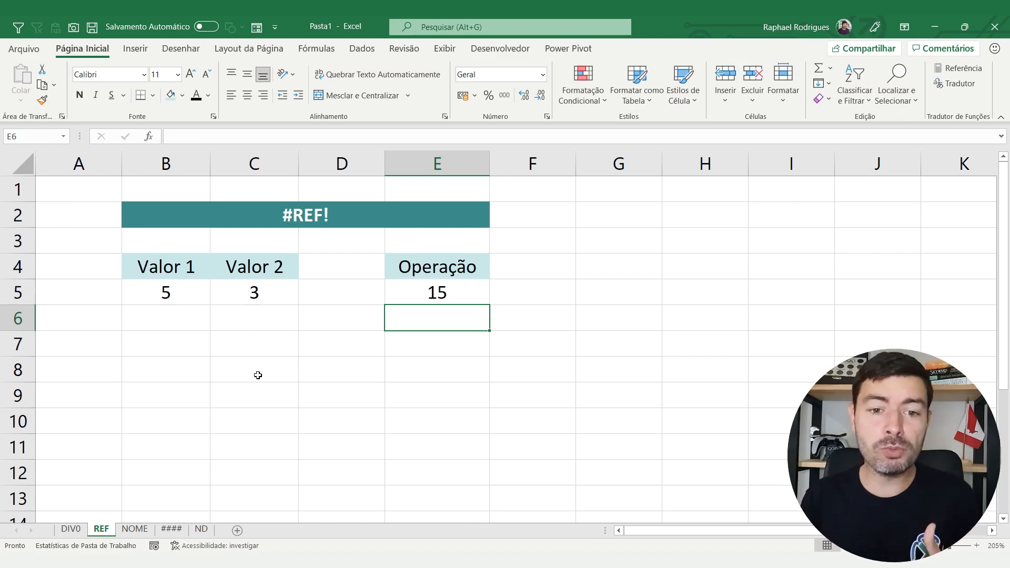
Review the Operação formula in E5 and the cells it references.
right_click(265, 167)
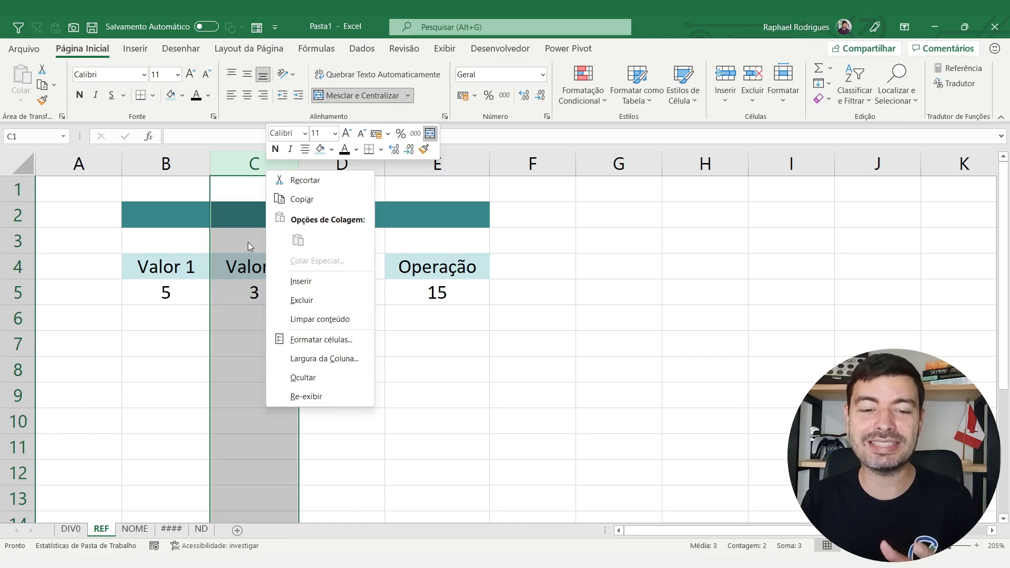
left_click(232, 321)
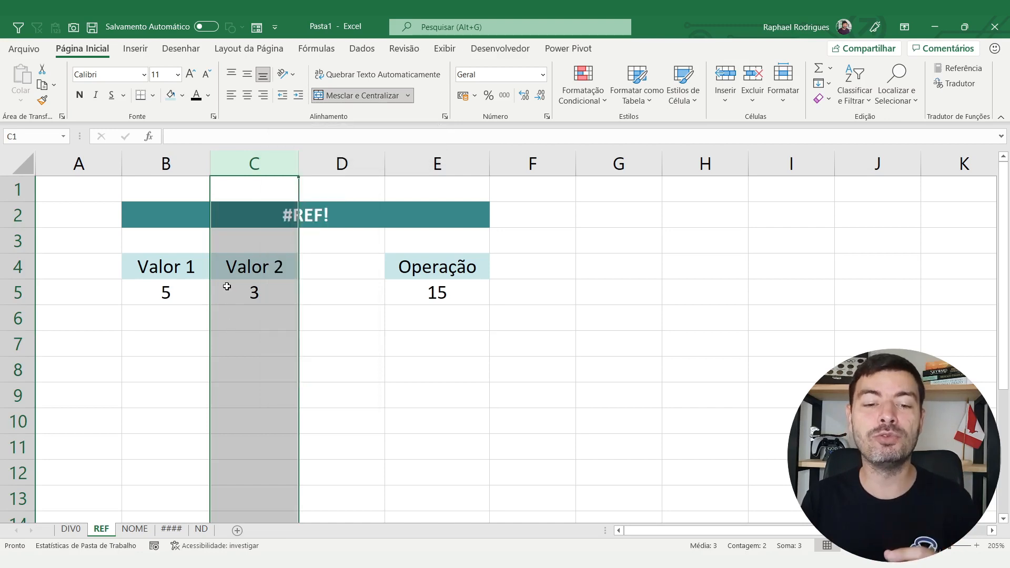
double_click(397, 287)
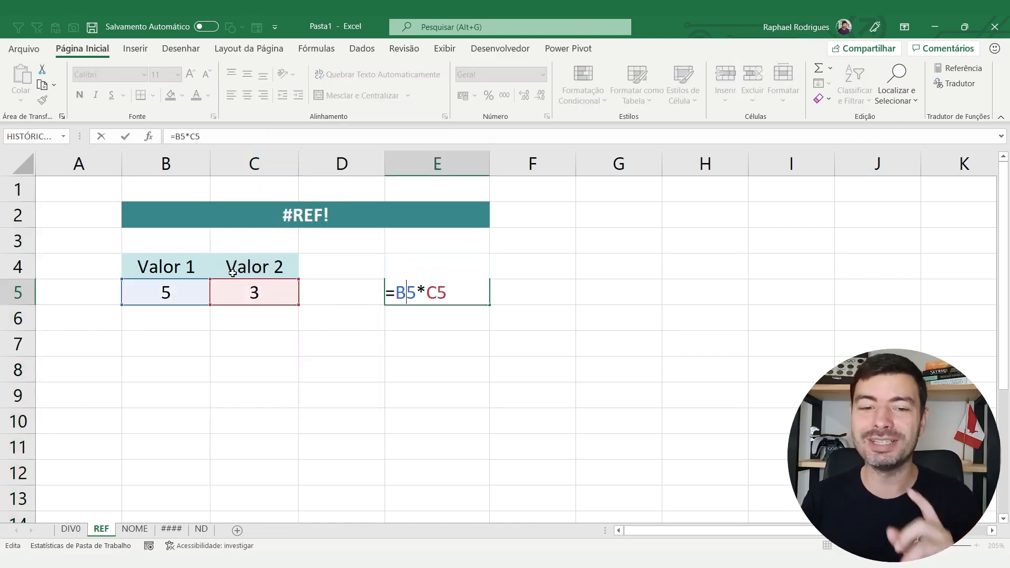
key("Return")
Delete column C, inspect the Operação formula in D5, and undo the deletion.
right_click(277, 156)
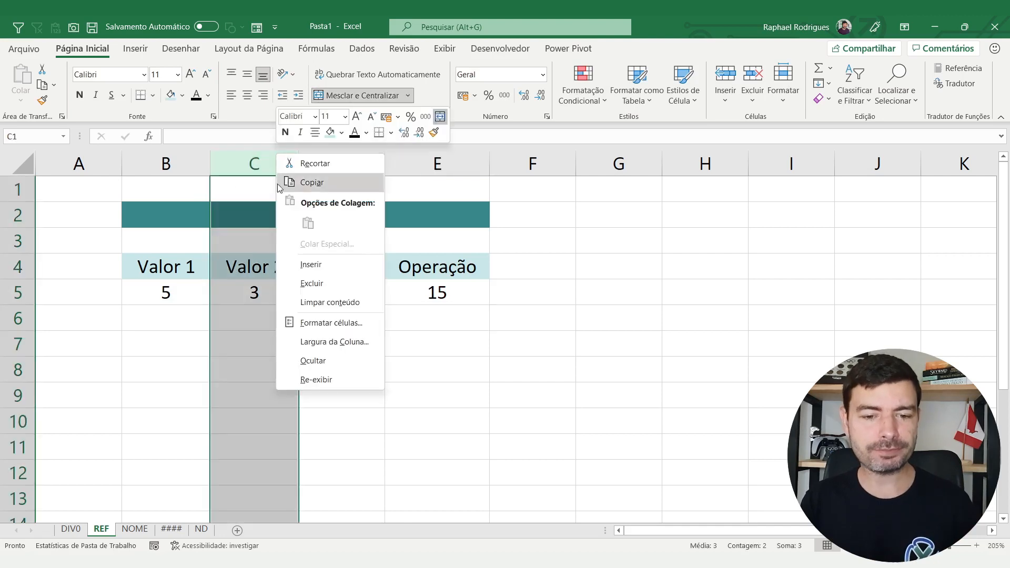
left_click(300, 287)
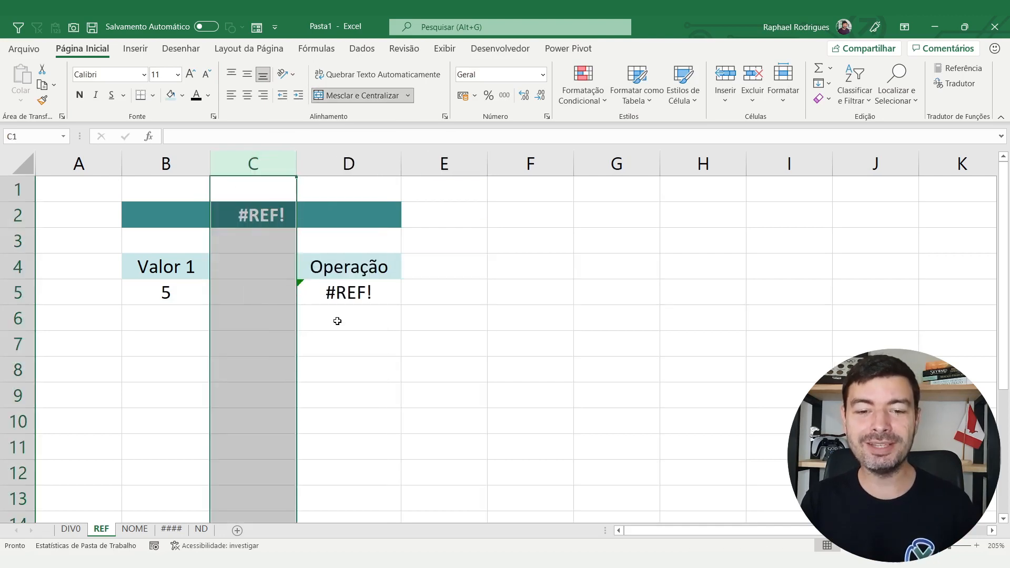
left_click(354, 297)
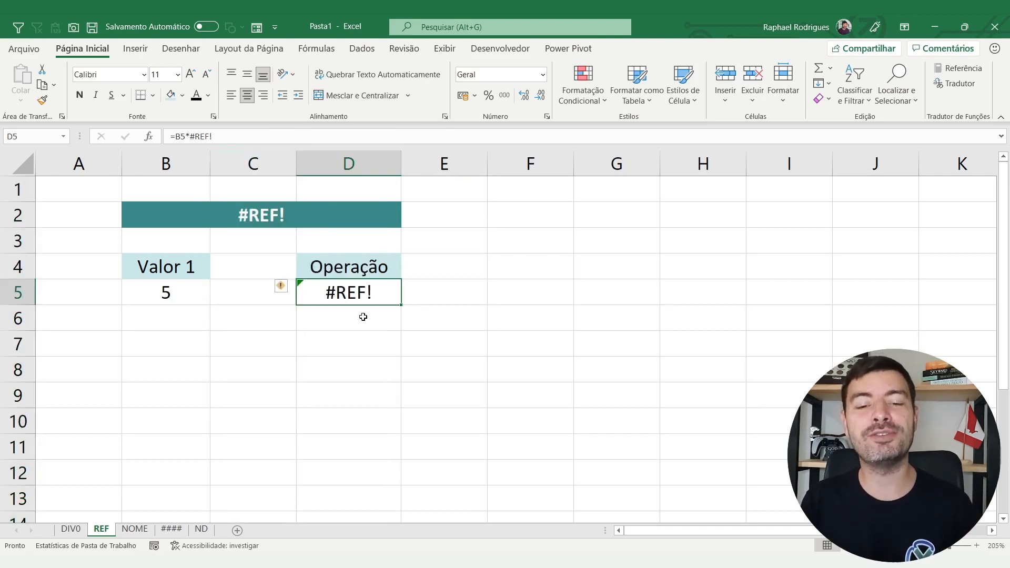
double_click(383, 294)
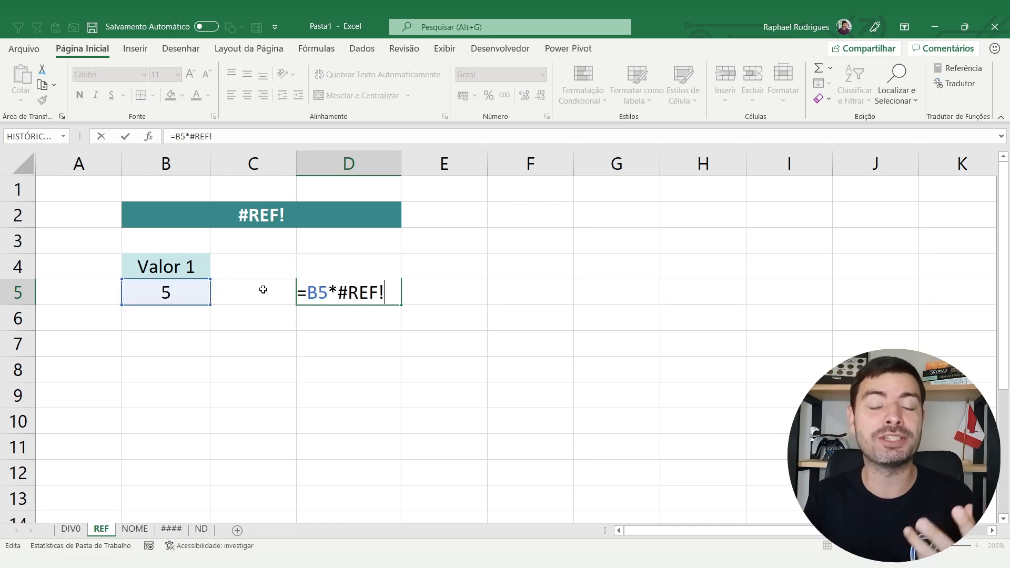
key("ctrl+Return")
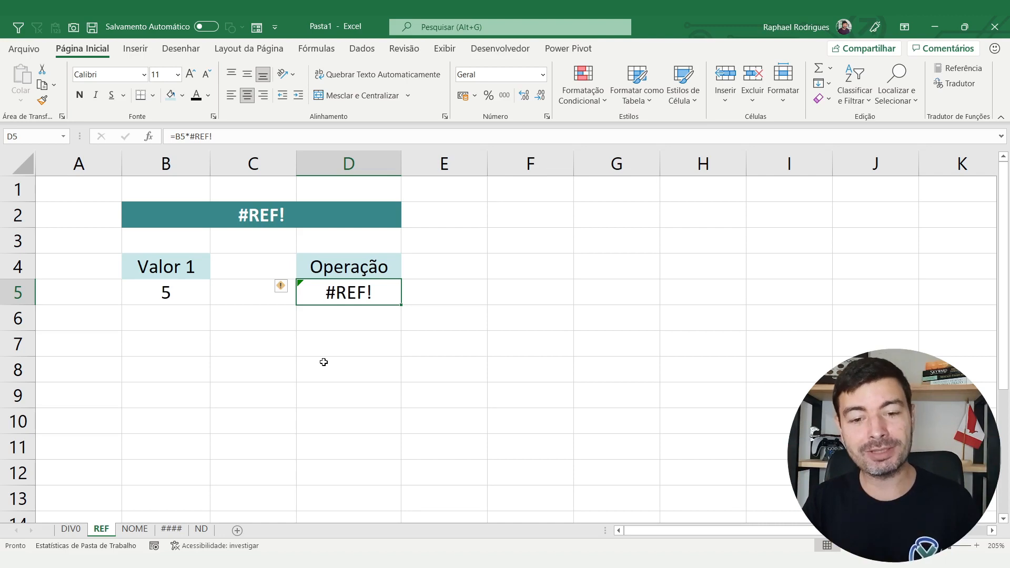
key("ctrl+z")
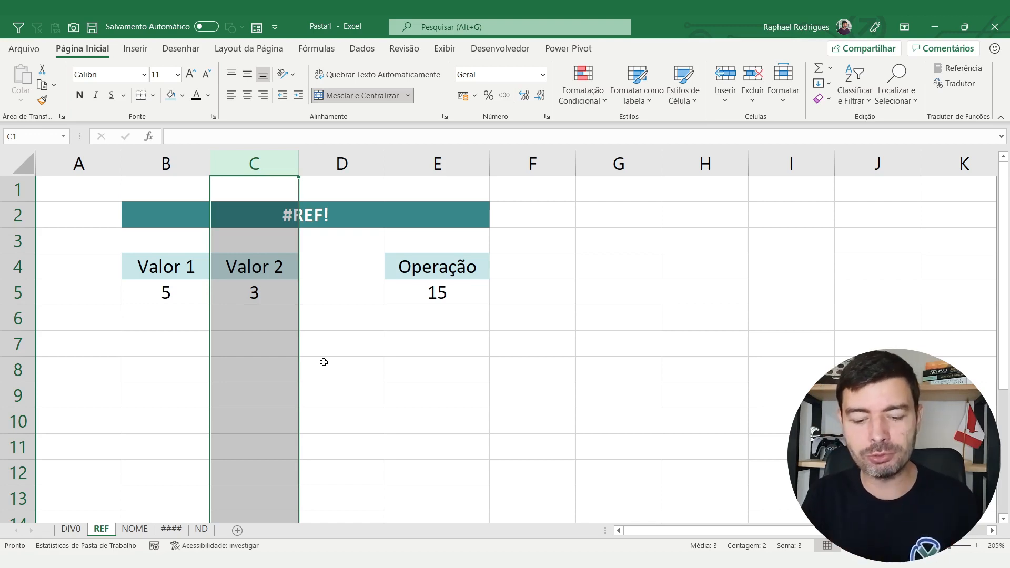
Delete column C again, re-examine the Operação formula, and restore the column.
key("ctrl+minus")
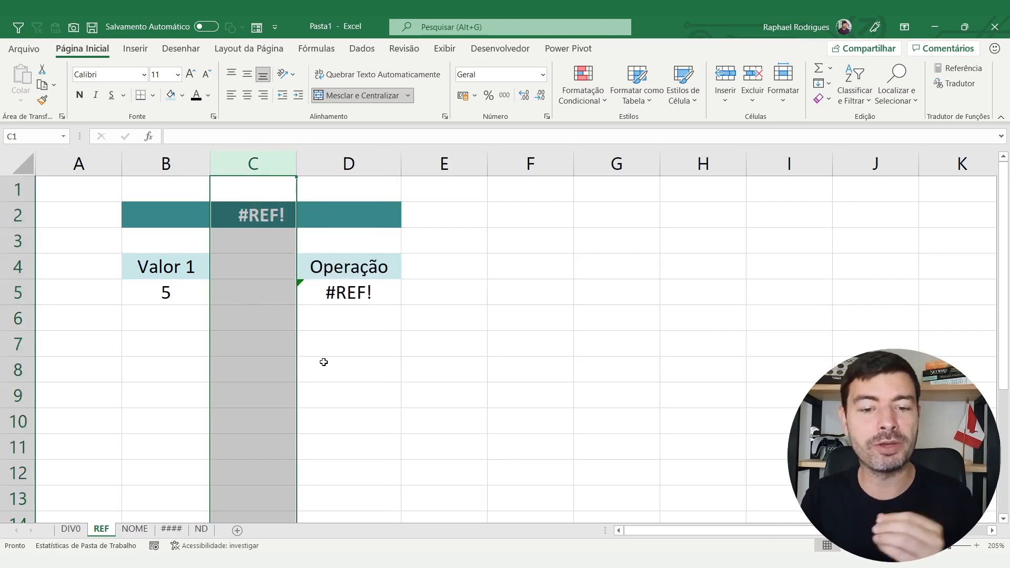
double_click(388, 289)
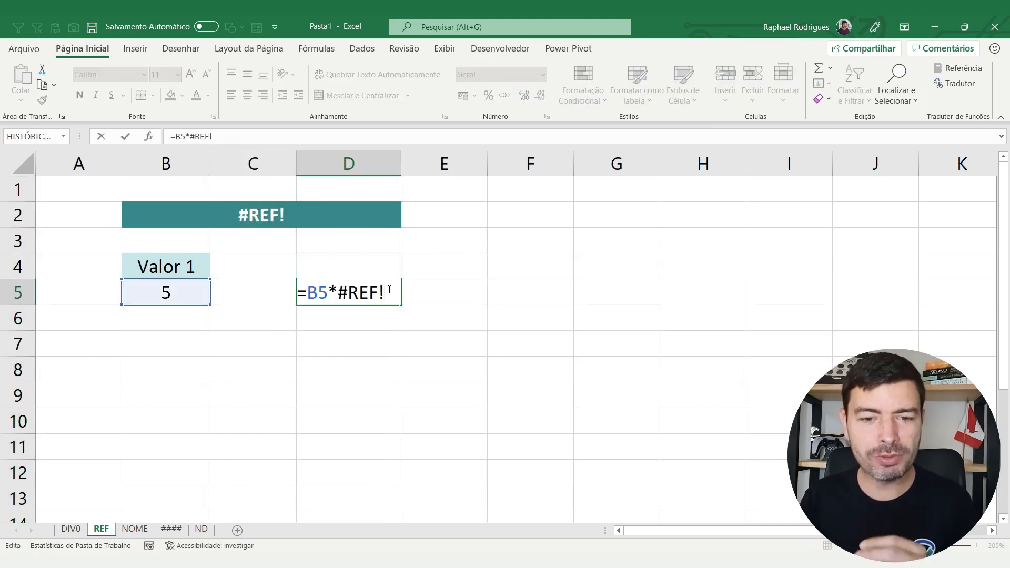
key("Return")
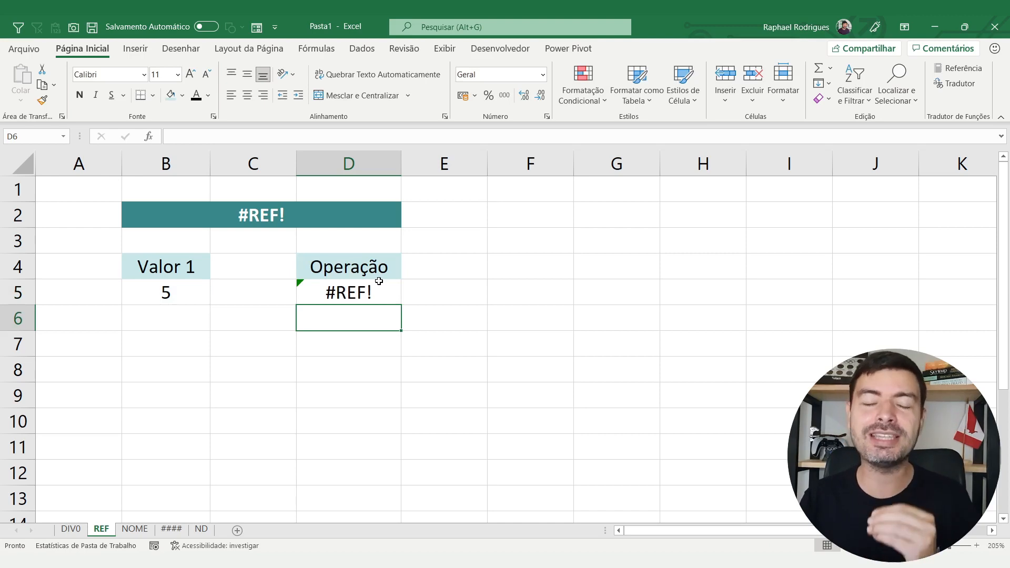
left_click(379, 291)
double_click(379, 291)
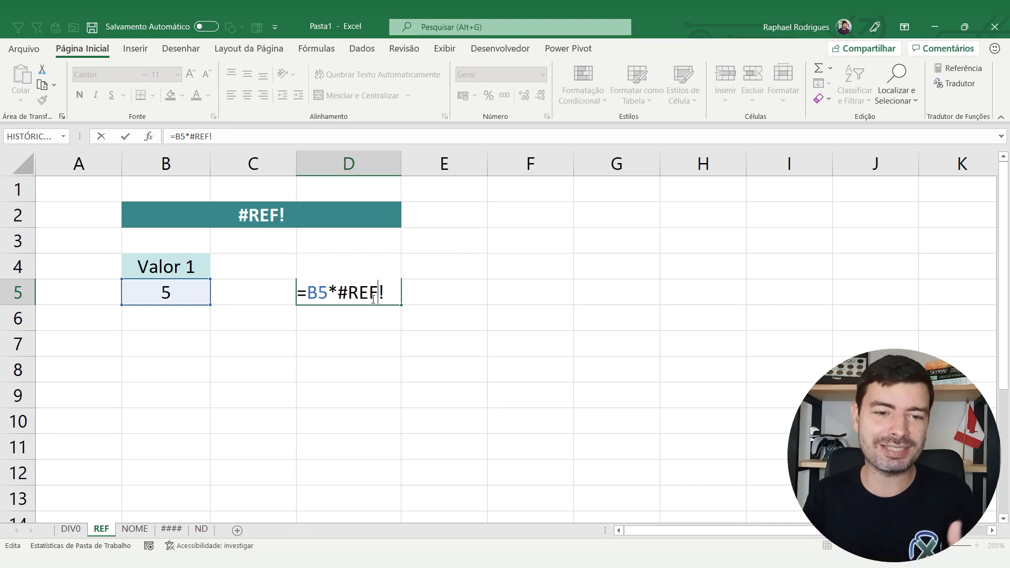
key("Return")
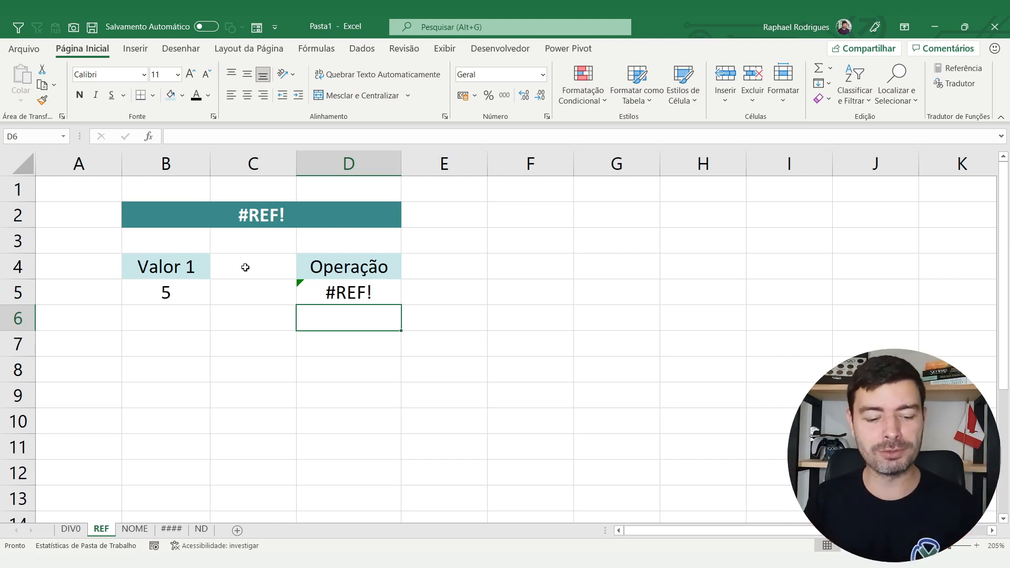
key("Up")
key("ctrl+z")
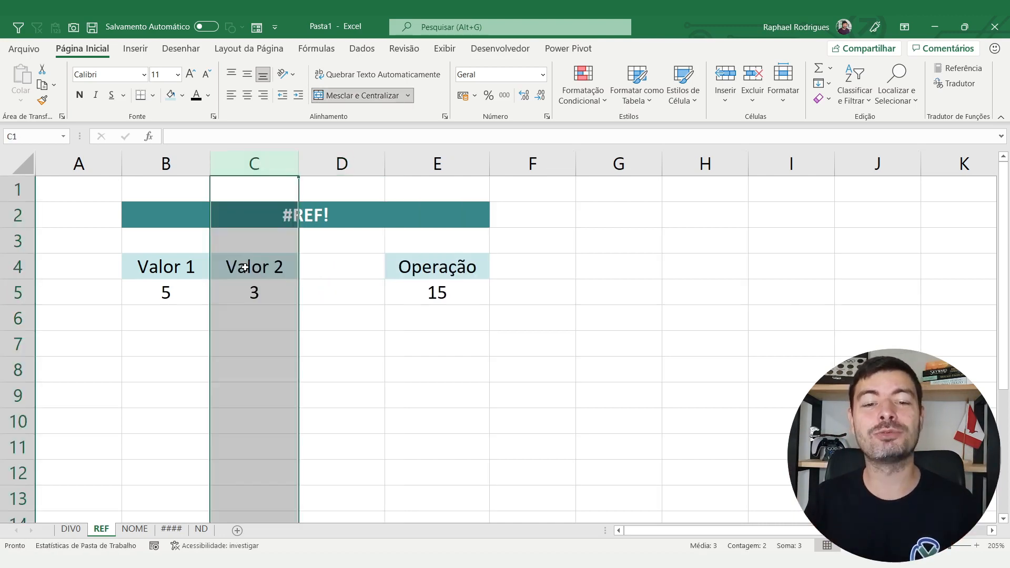
Check the formula in E5 and look down the whole of column C for other contents.
left_click(416, 302)
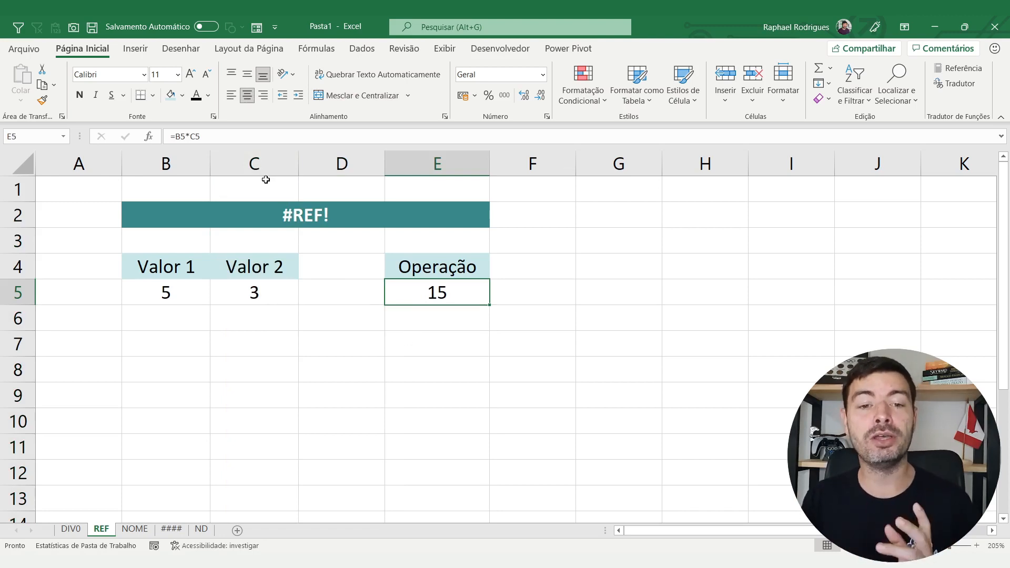
left_click(260, 161)
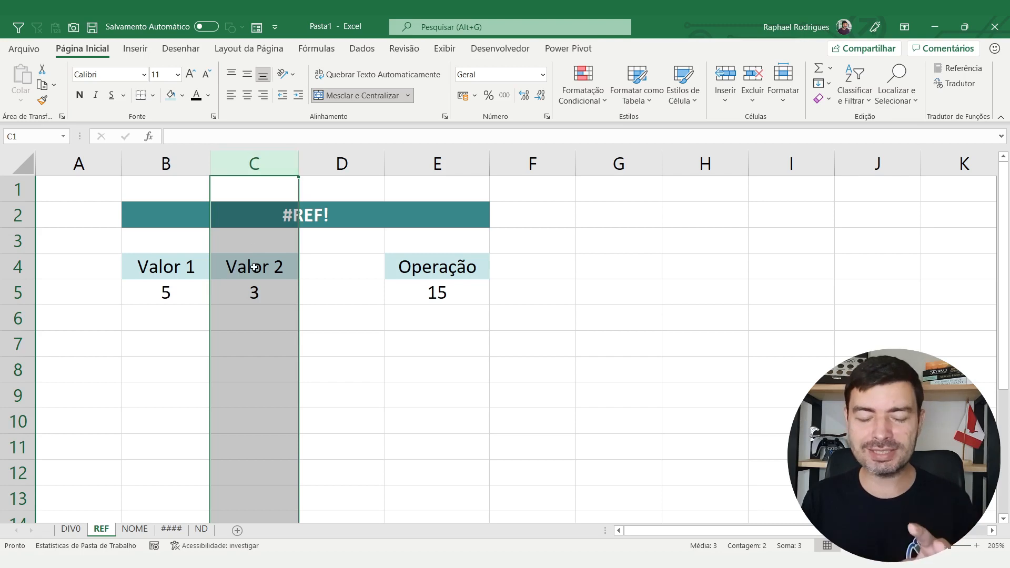
scroll(256, 388, "down", 7)
scroll(256, 388, "down", 13)
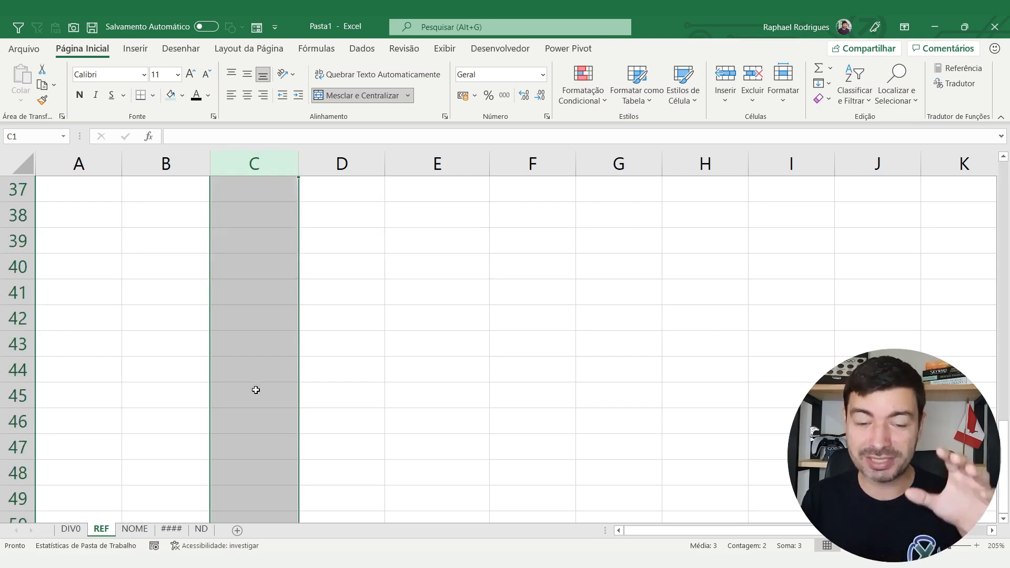
scroll(255, 390, "up", 13)
scroll(256, 390, "up", 7)
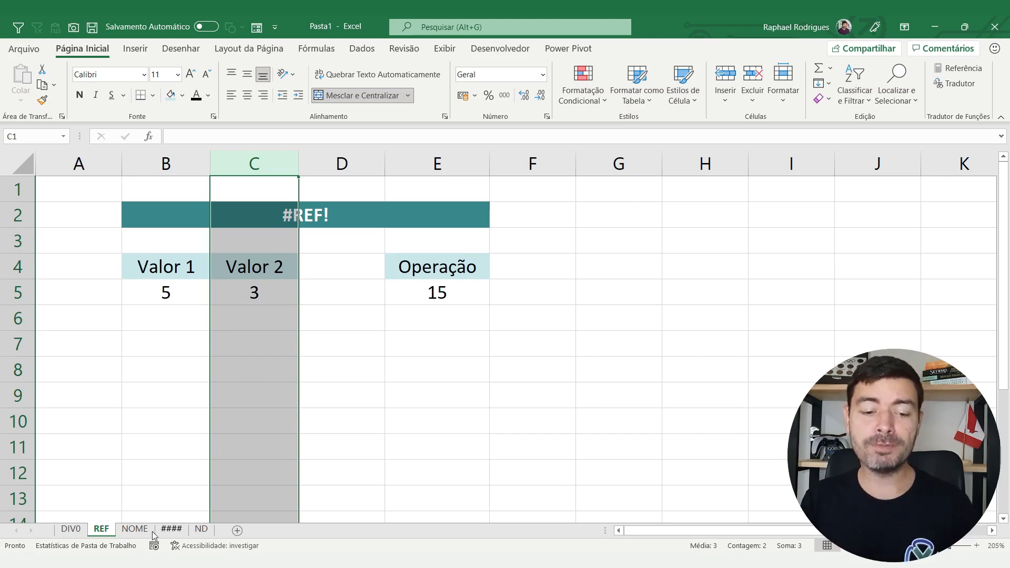
Open the NOME sheet and inspect the range argument of the SOMA formula in B8.
left_click(137, 528)
left_click(337, 363)
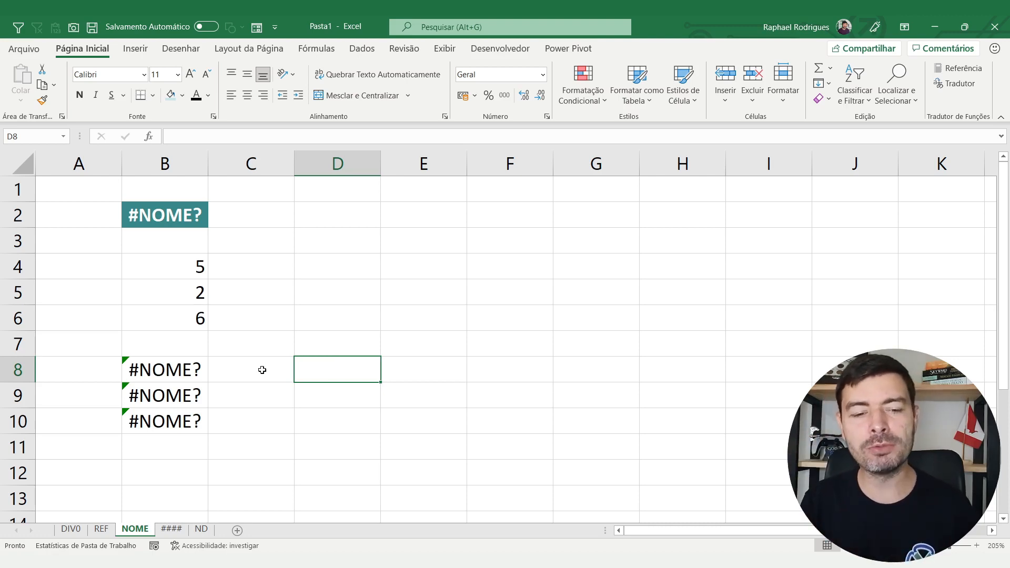
double_click(195, 364)
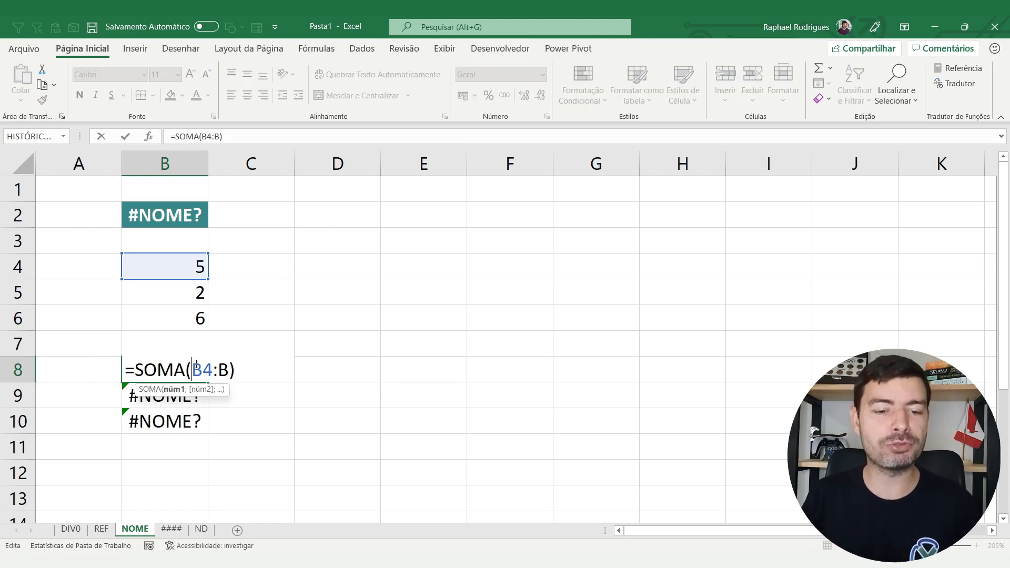
left_click_drag(197, 368, 226, 374)
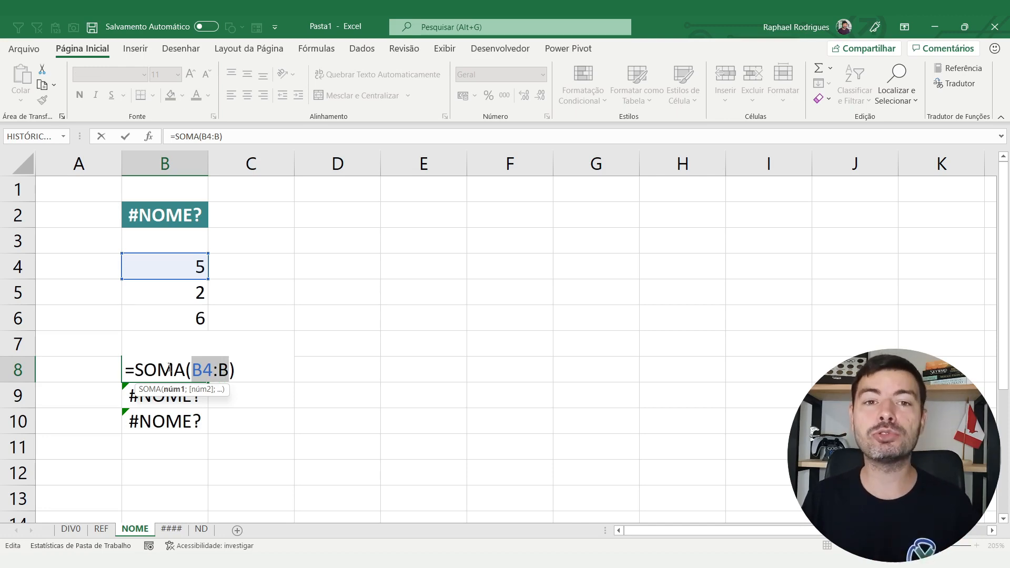
key("Return")
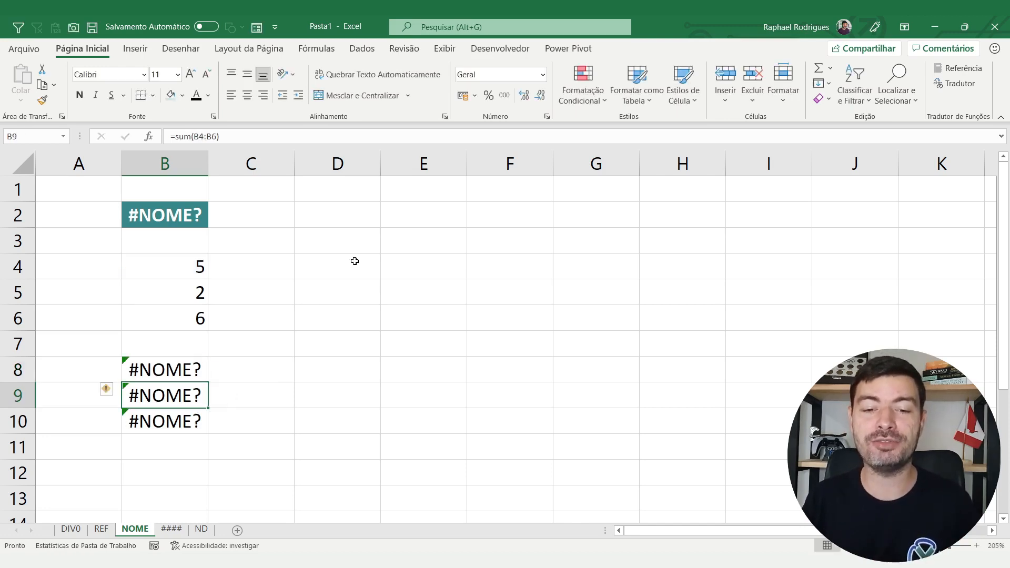
Enter the formula =SOMA(B4:B6) in cell D4 of the NOME sheet.
left_click(355, 264)
type("=soma")
key("Tab")
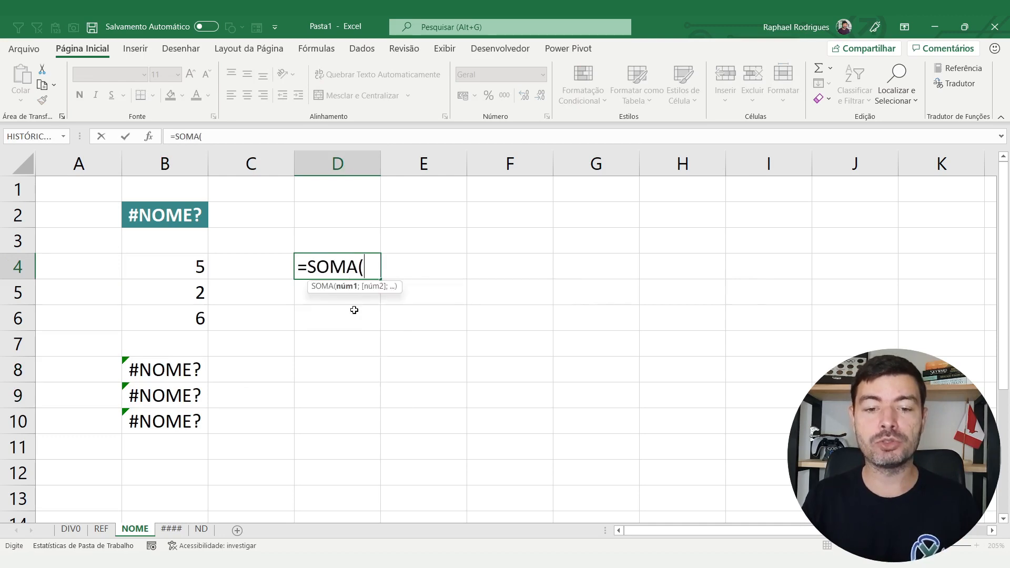
left_click_drag(188, 269, 188, 317)
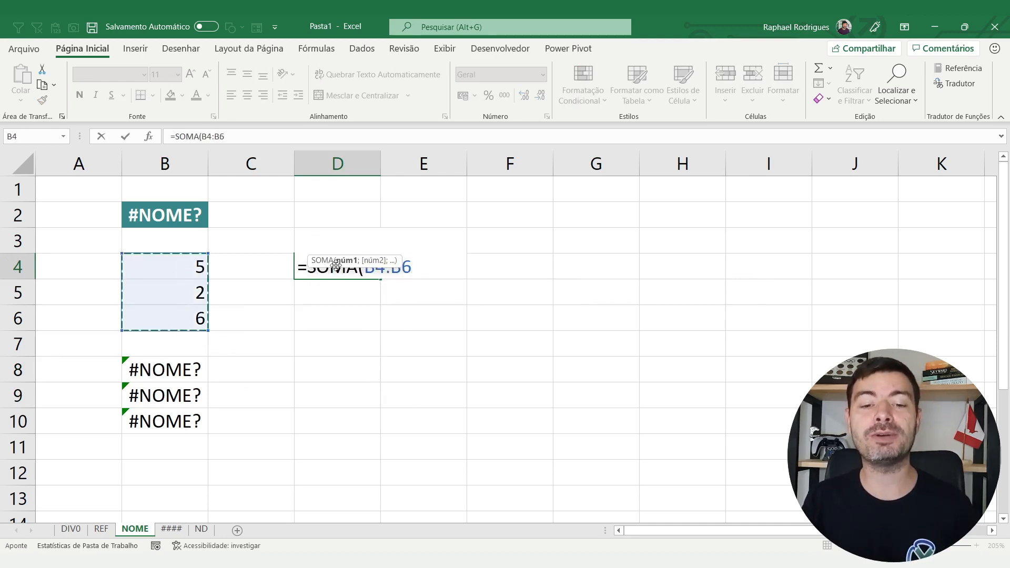
left_click_drag(337, 264, 336, 325)
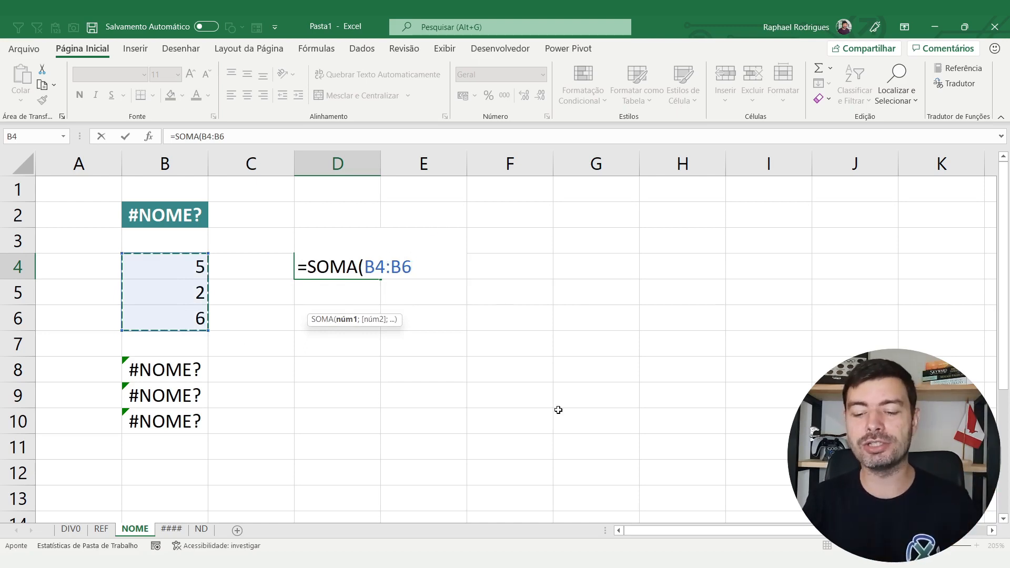
type(")")
key("Return")
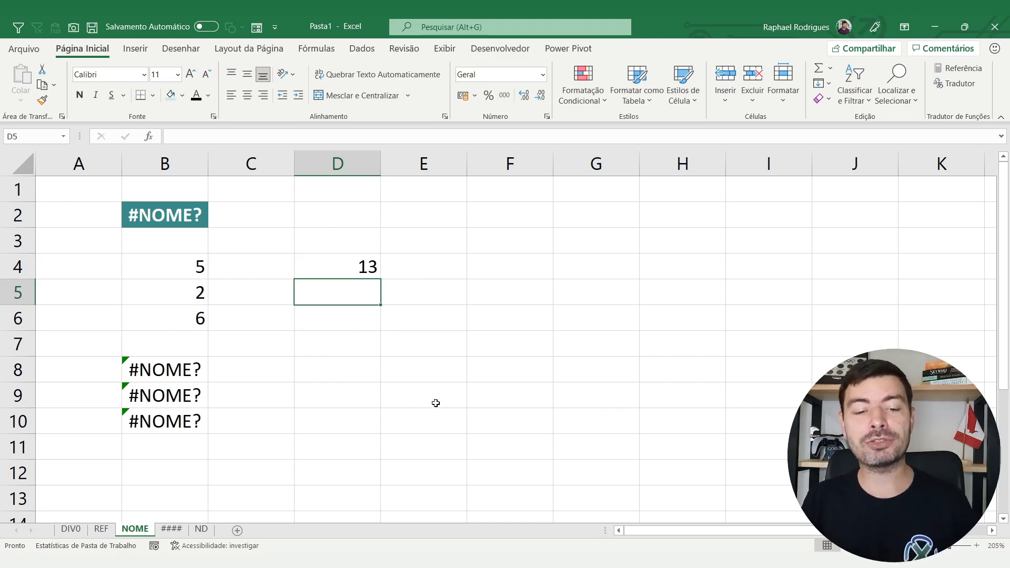
Complete the SOMA formula in B8 so its range reads B4:B6.
double_click(199, 370)
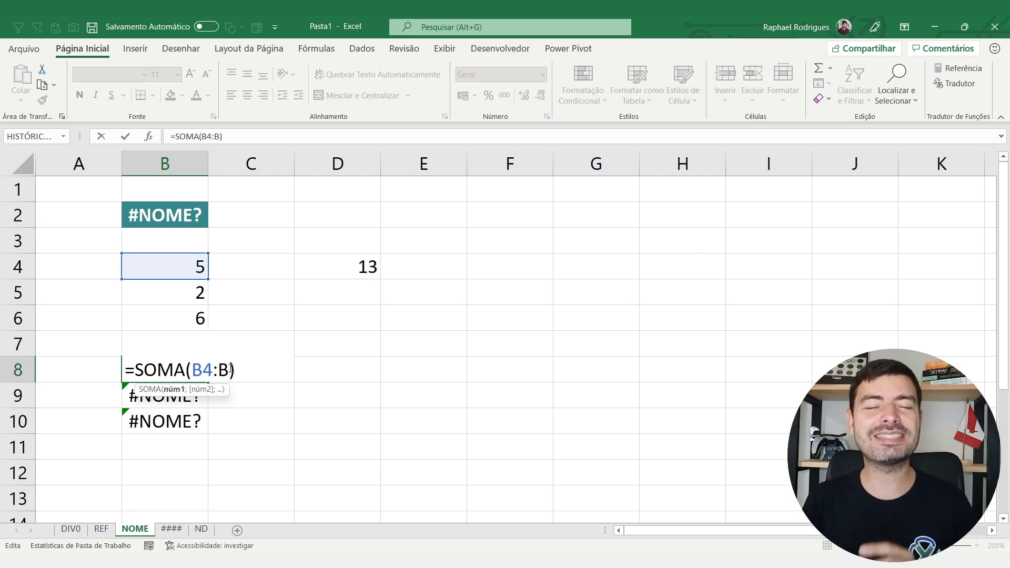
left_click(230, 368)
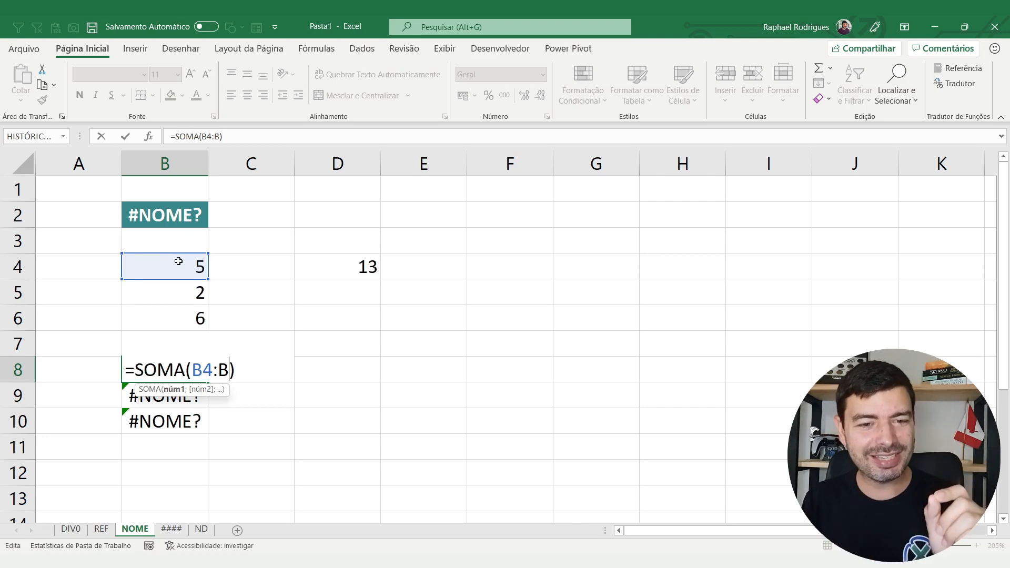
type("6")
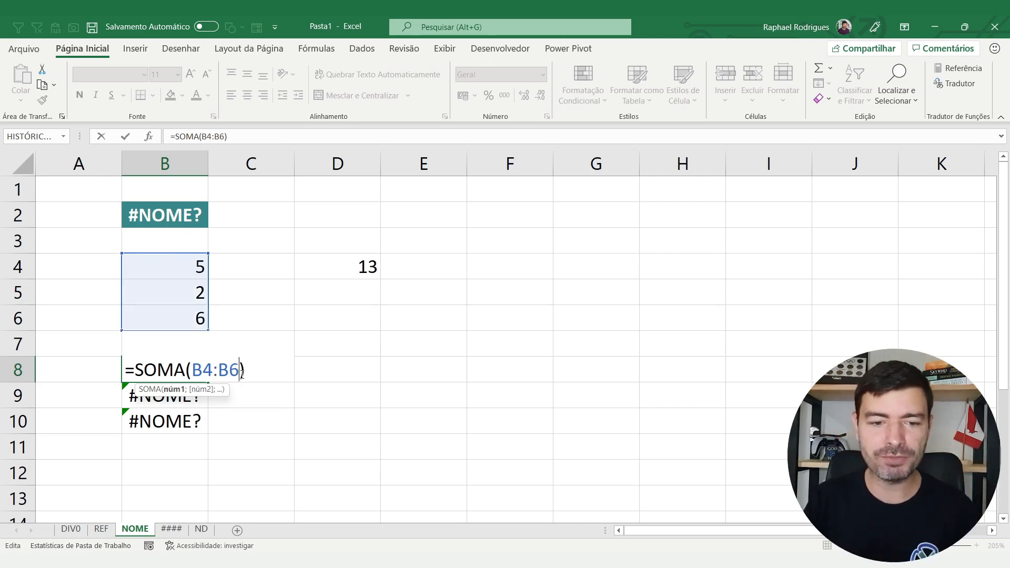
key("Return")
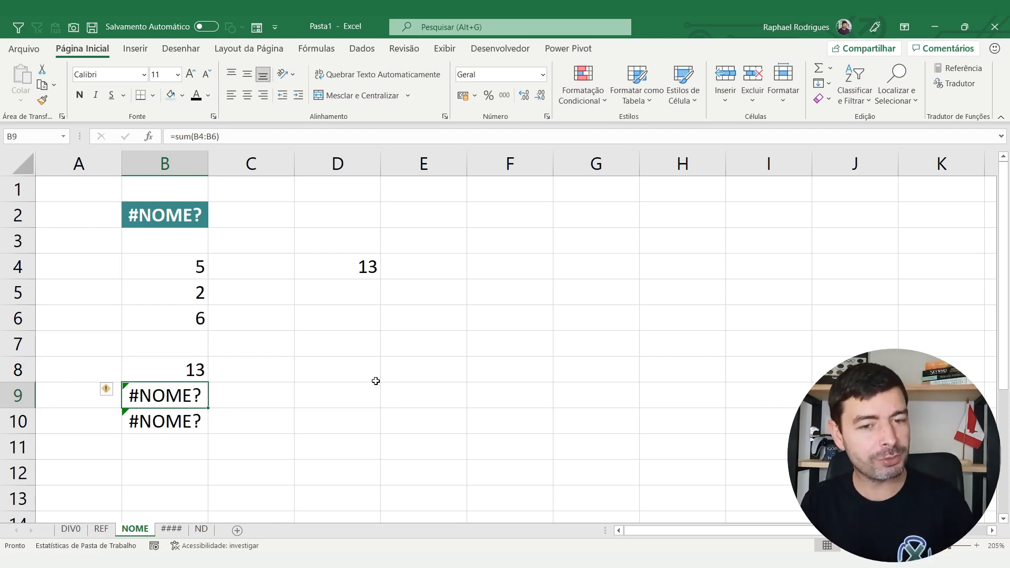
Inspect the function name used in the formula in B9 without changing it.
double_click(180, 393)
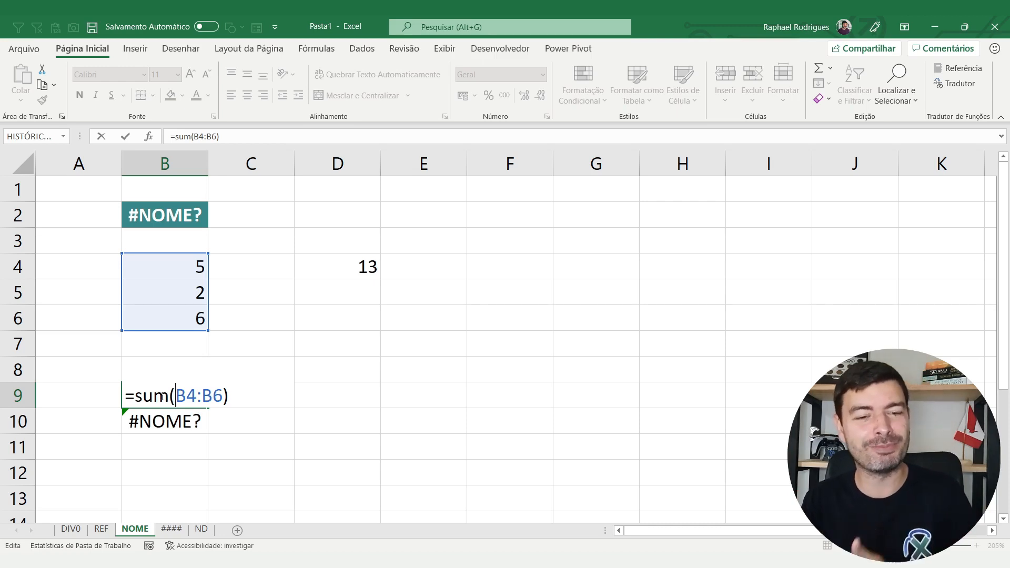
key("ctrl+Return")
key("Down")
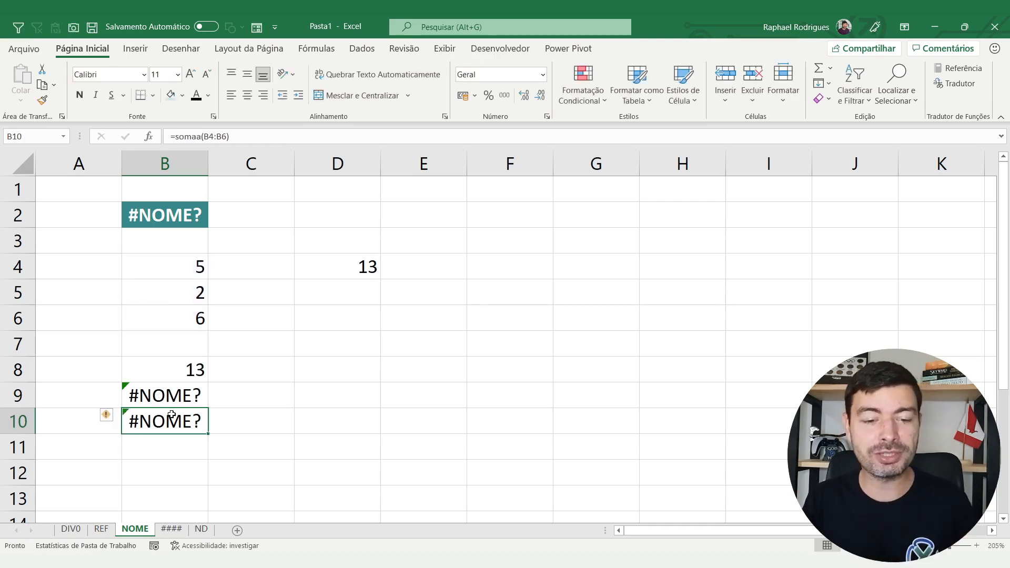
Try shortening the function name in B10's formula to som, cancel the edit, and recheck the original formula.
double_click(171, 415)
left_click_drag(168, 425, 188, 426)
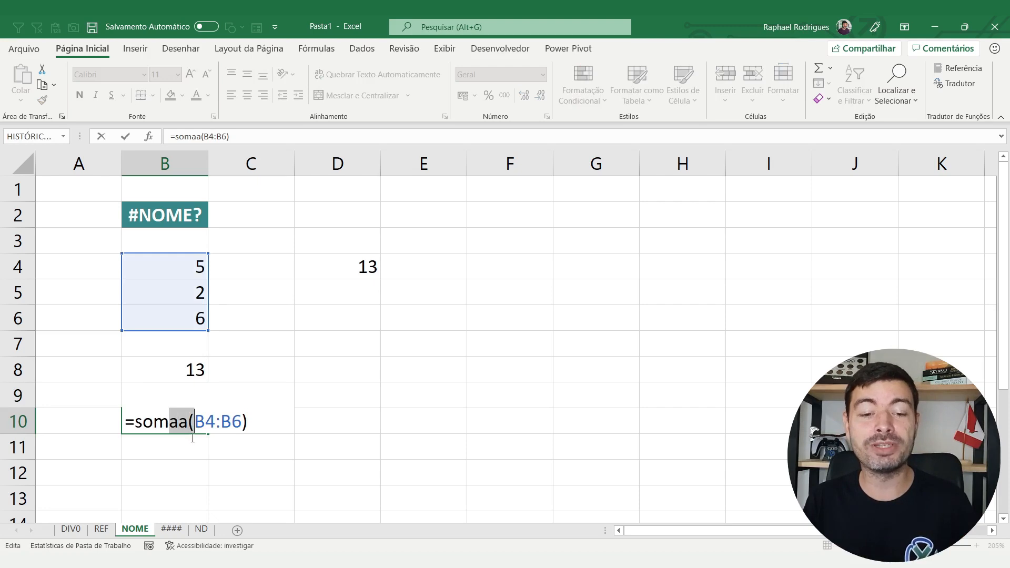
key("Delete")
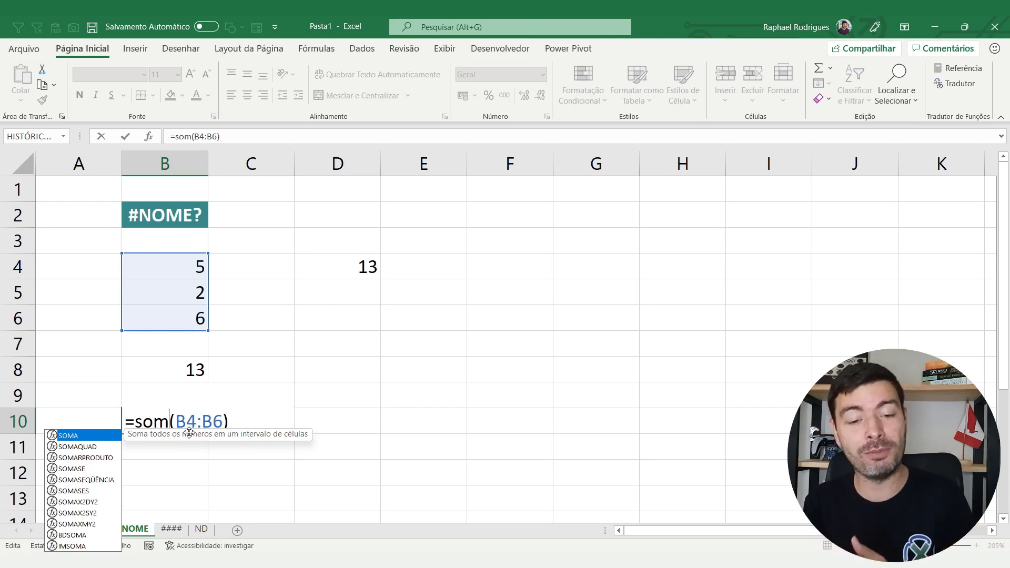
key("Escape")
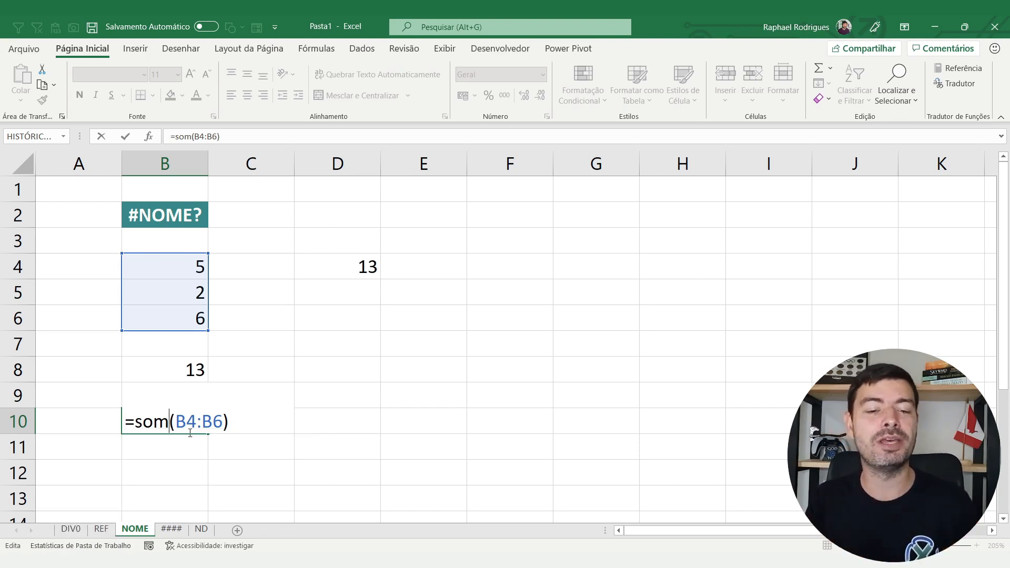
key("Escape")
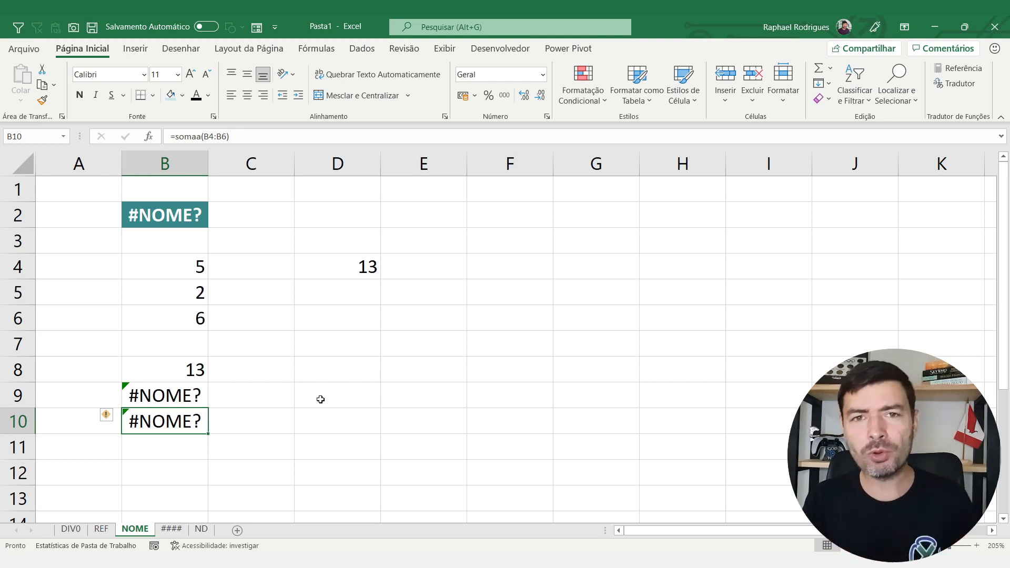
double_click(174, 421)
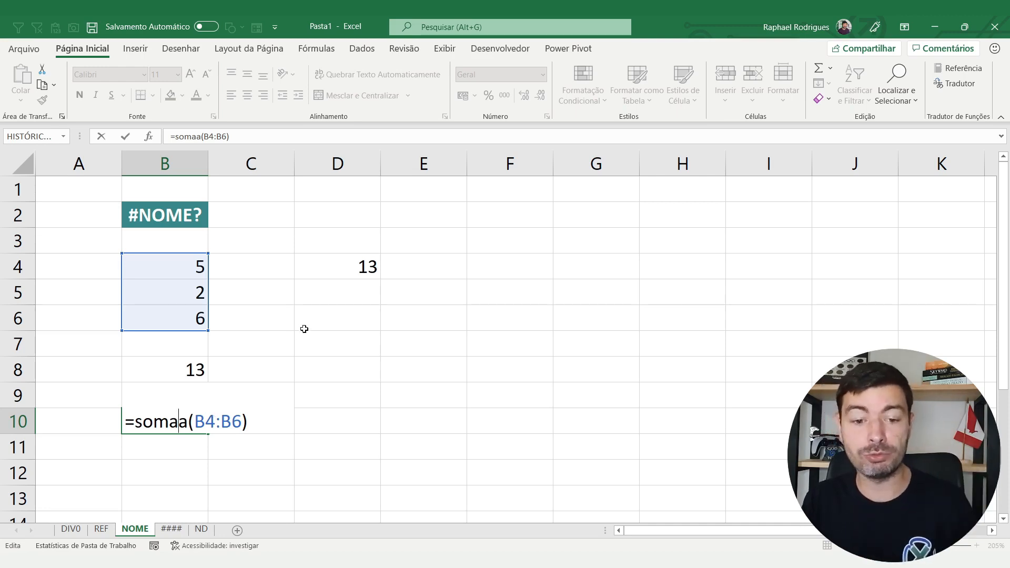
key("Escape")
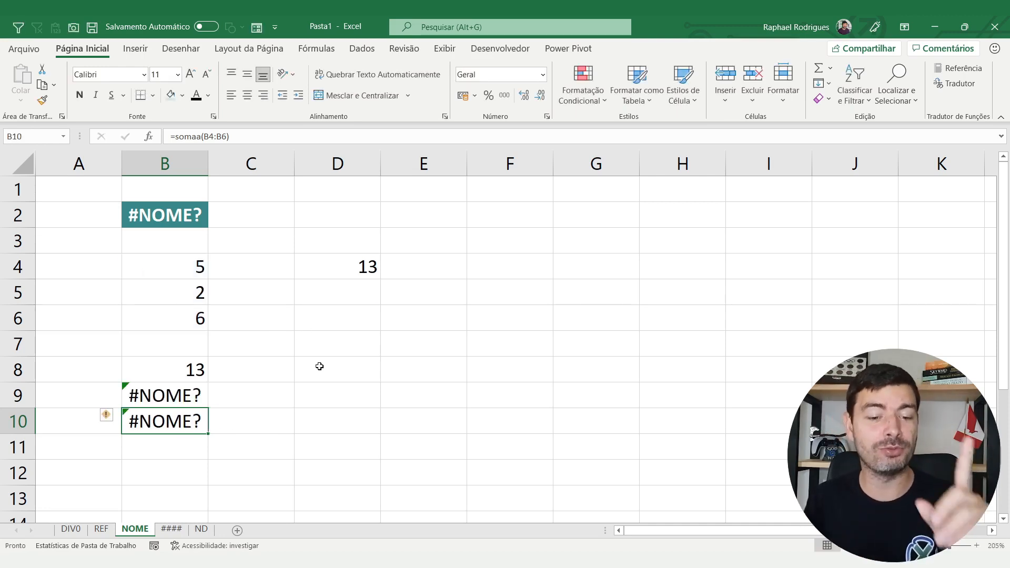
Open the #### sheet and examine the contents of the title in B3 and the value in B6.
left_click(172, 532)
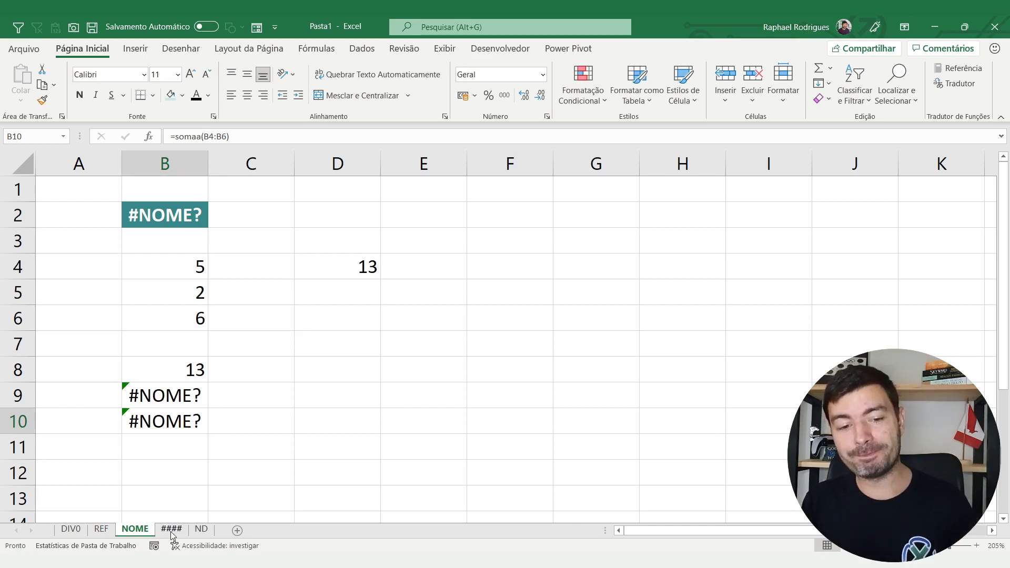
left_click(173, 373)
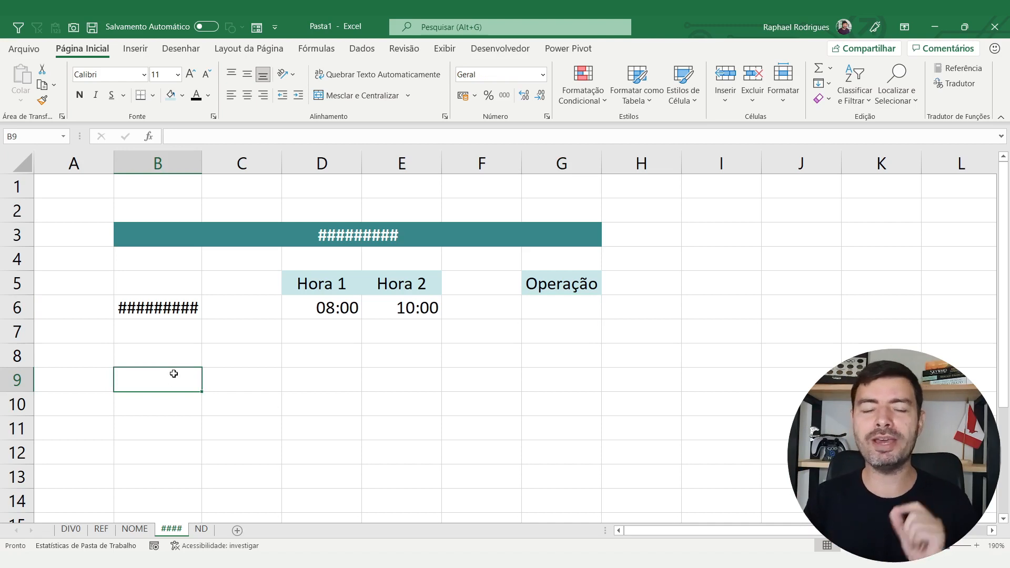
left_click(347, 236)
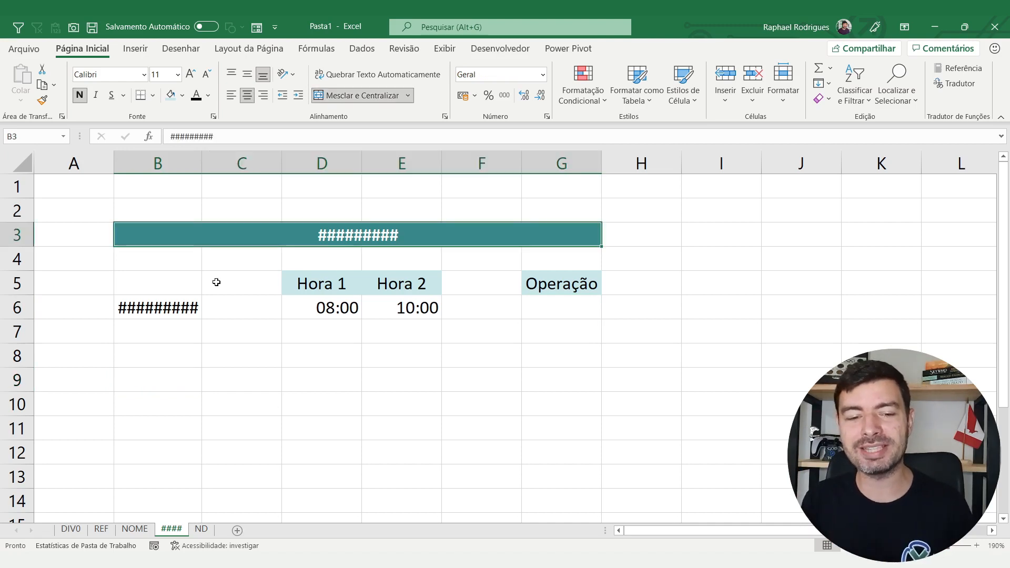
left_click(170, 307)
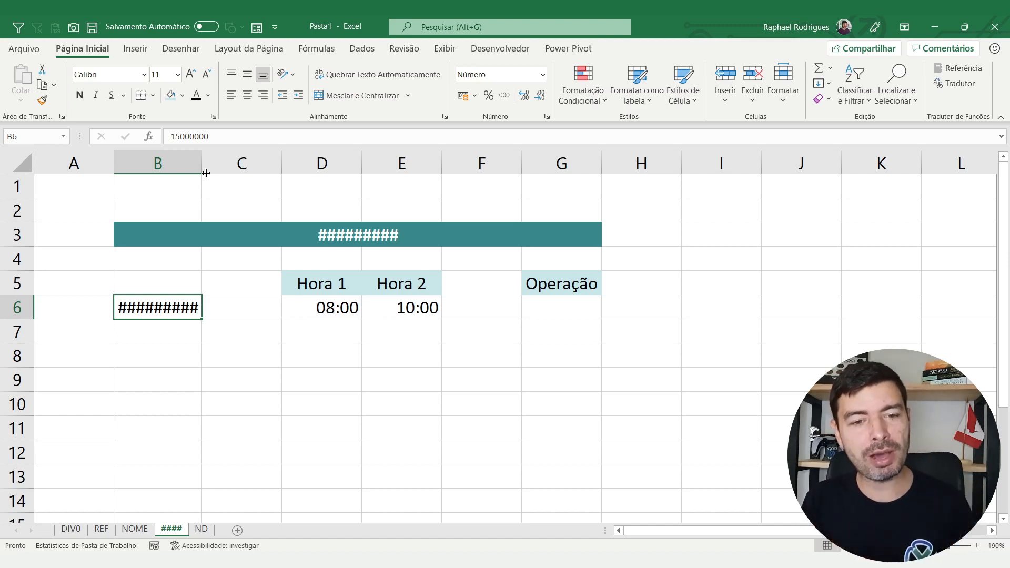
Widen and narrow column B repeatedly to test how B6 displays, finishing by autofitting the column to its contents.
left_click_drag(203, 159, 251, 165)
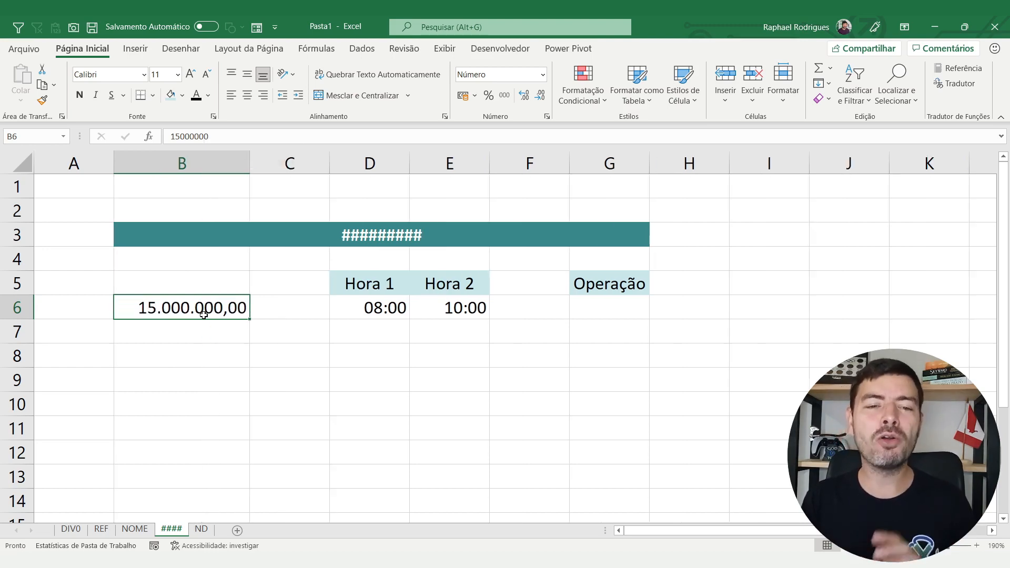
left_click_drag(251, 164, 177, 161)
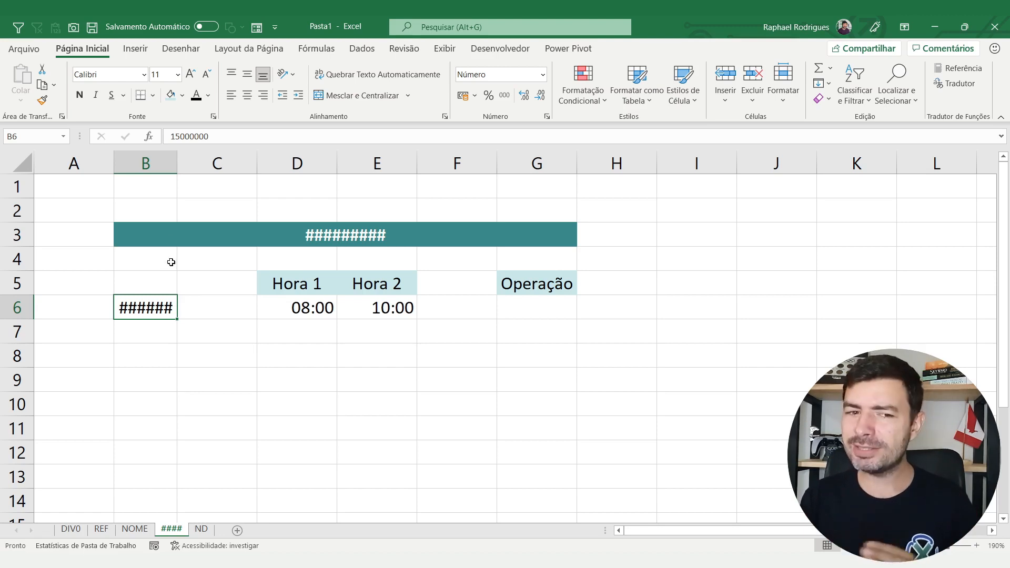
left_click_drag(177, 158, 235, 160)
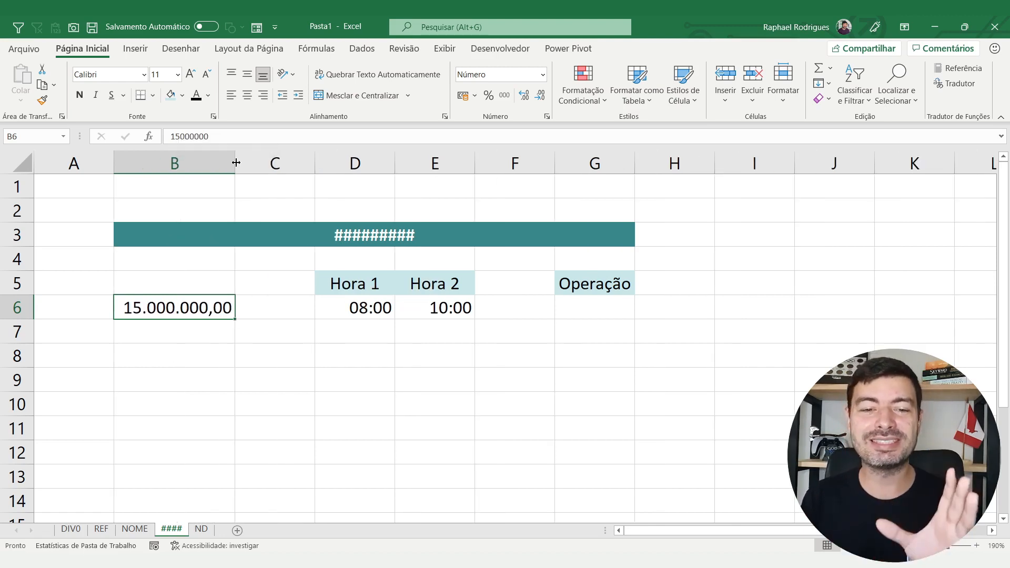
left_click_drag(235, 160, 181, 168)
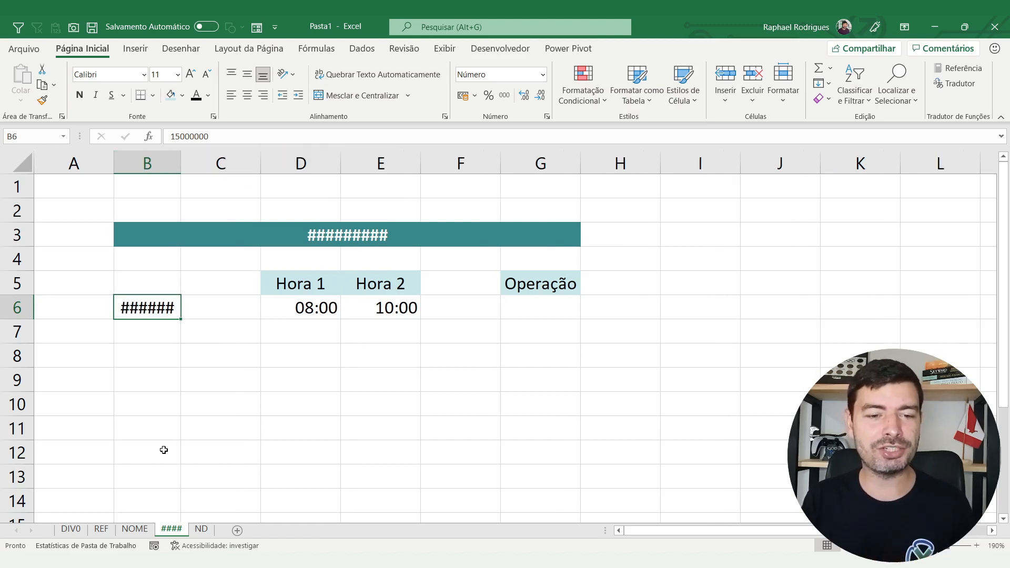
double_click(181, 163)
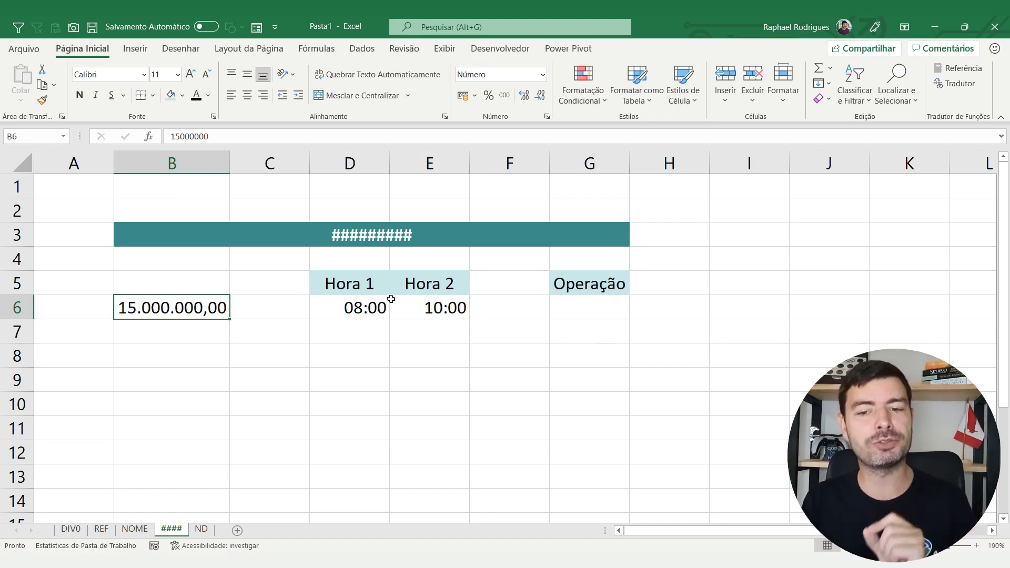
Enter the formula =D6-E6 in the Operação cell G6 to subtract Hora 2 from Hora 1.
left_click(595, 306)
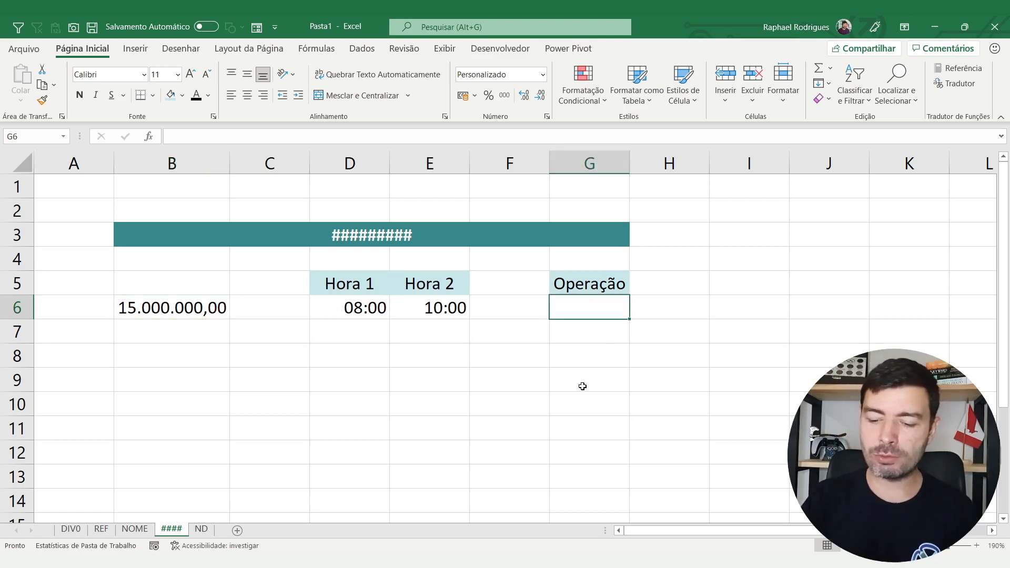
type("=")
left_click(345, 301)
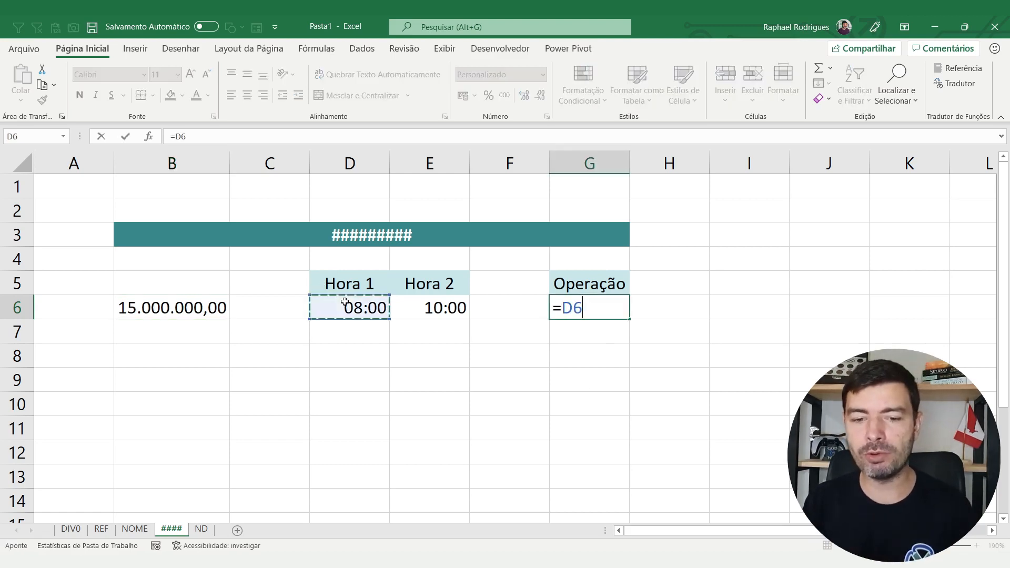
type("-")
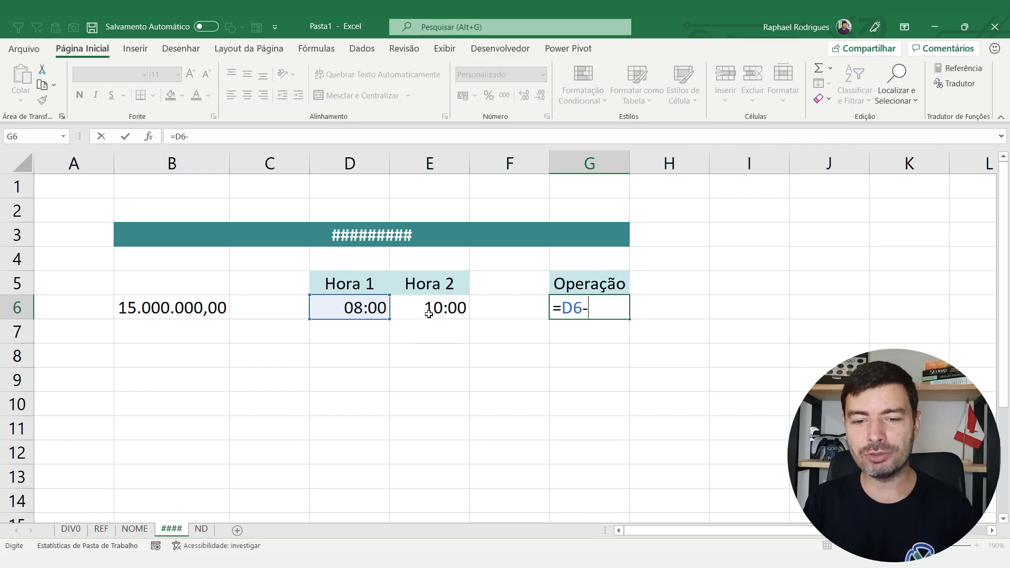
left_click(428, 309)
key("Return")
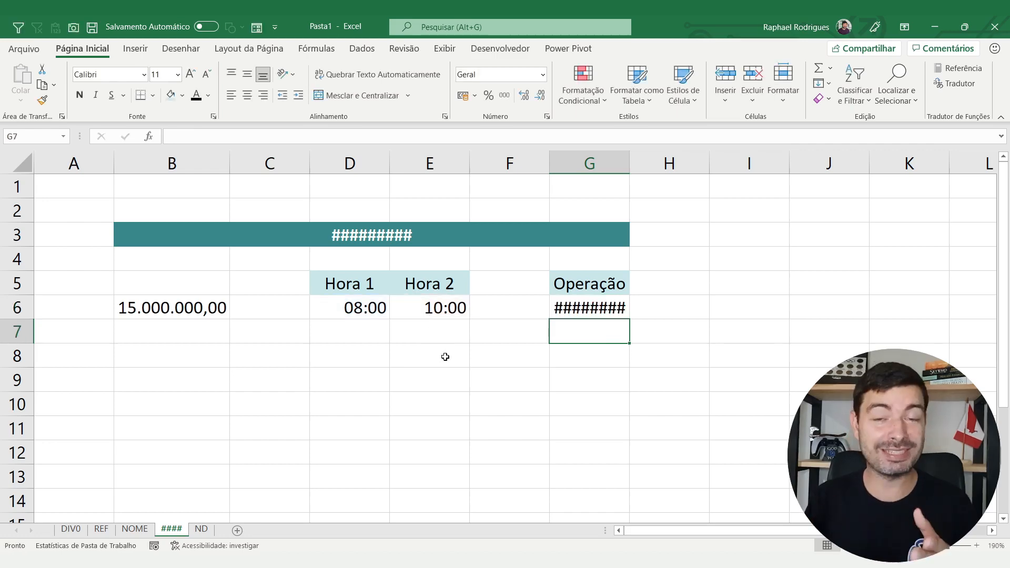
Widen column G greatly to test the display of G6, and narrow it back to slightly wider than its Operação heading.
left_click_drag(630, 161, 913, 165)
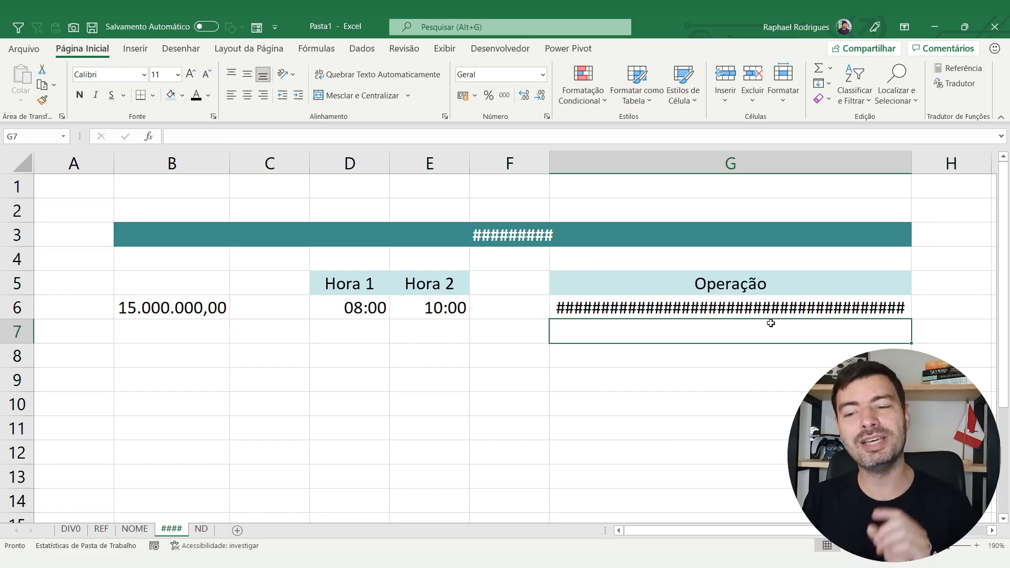
mouse_move(764, 311)
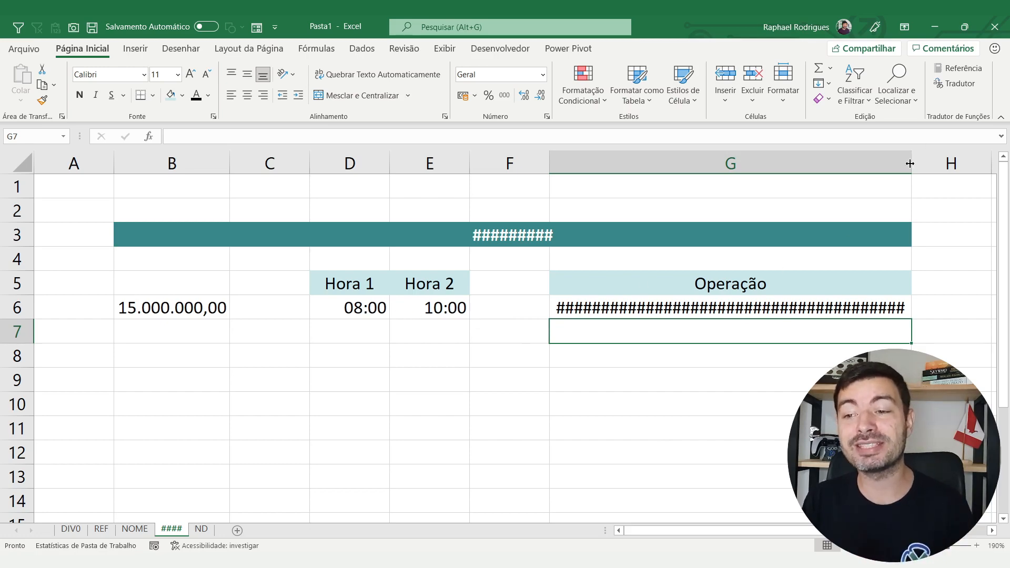
left_click_drag(911, 163, 780, 181)
left_click_drag(720, 187, 664, 164)
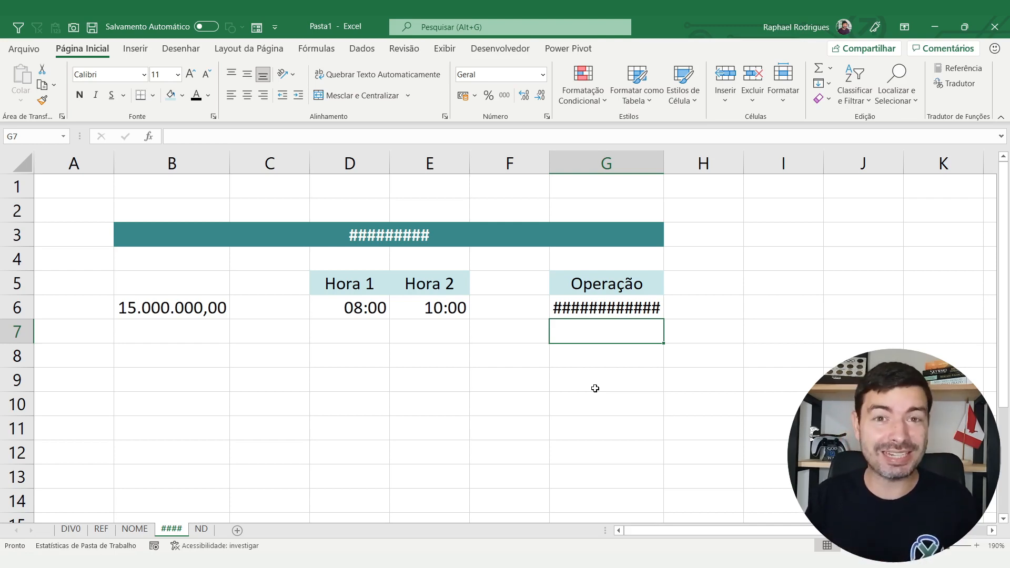
mouse_move(619, 316)
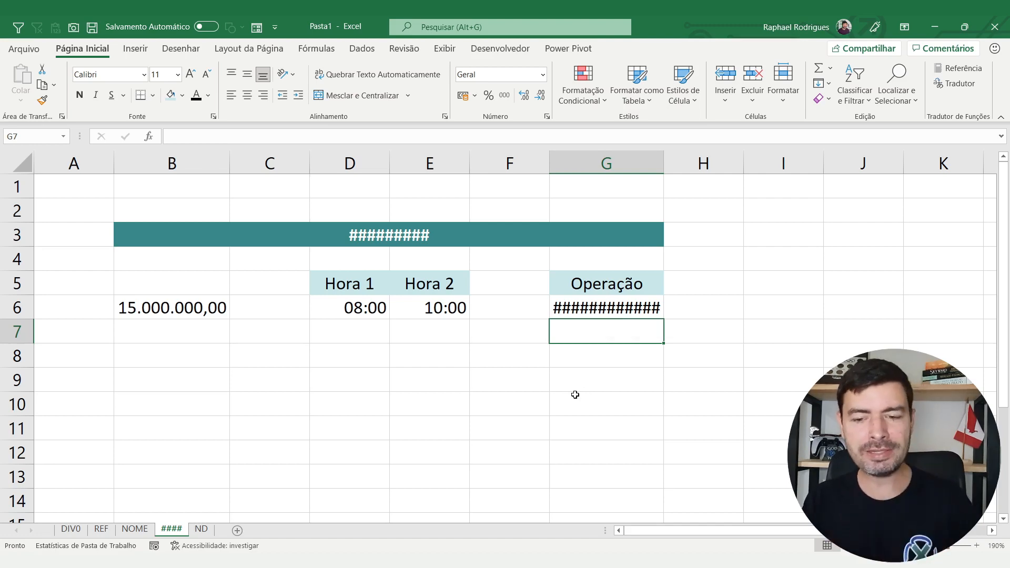
Enter the date 09/10/2023 in cell G9.
left_click(582, 375)
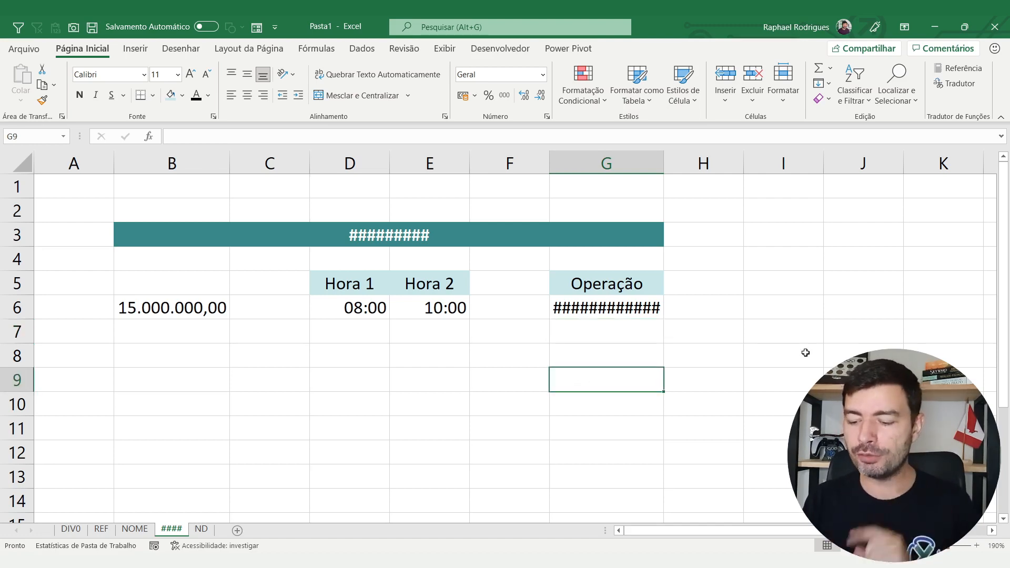
type("09/10")
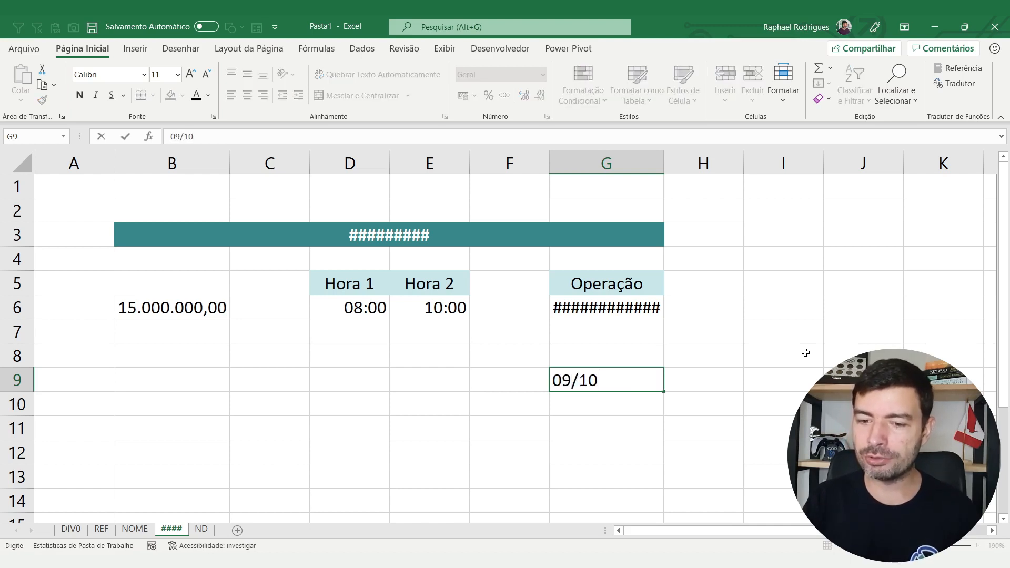
type("/2023")
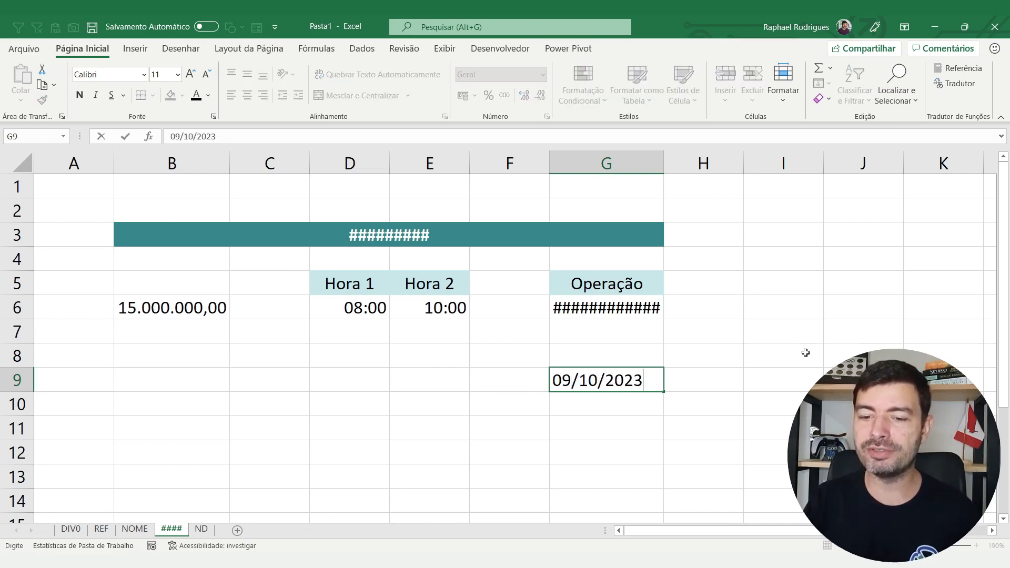
key("Return")
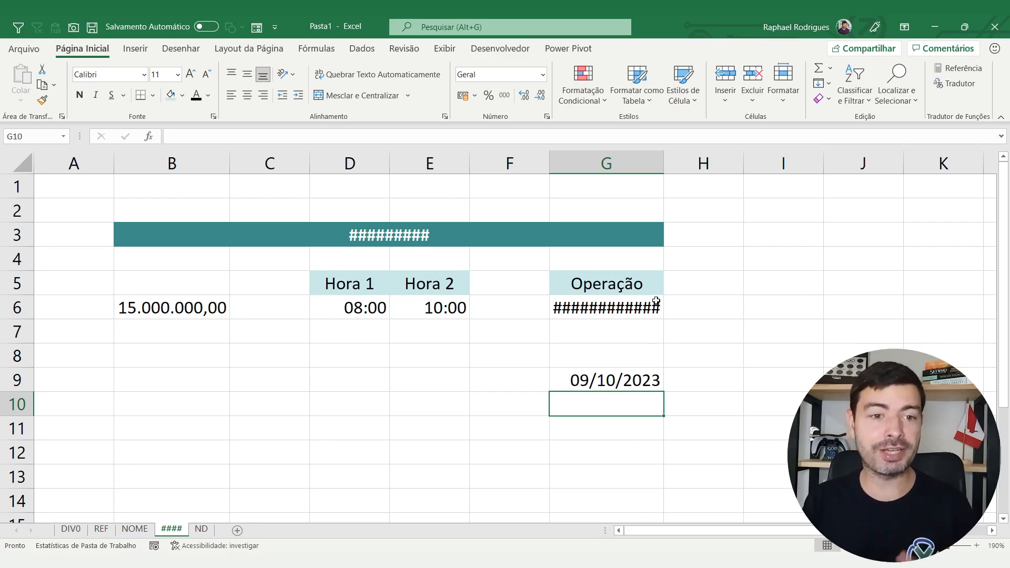
Enable the 1904 date system for the Pasta1 workbook in the advanced options and check the Operação result in G6.
left_click(18, 51)
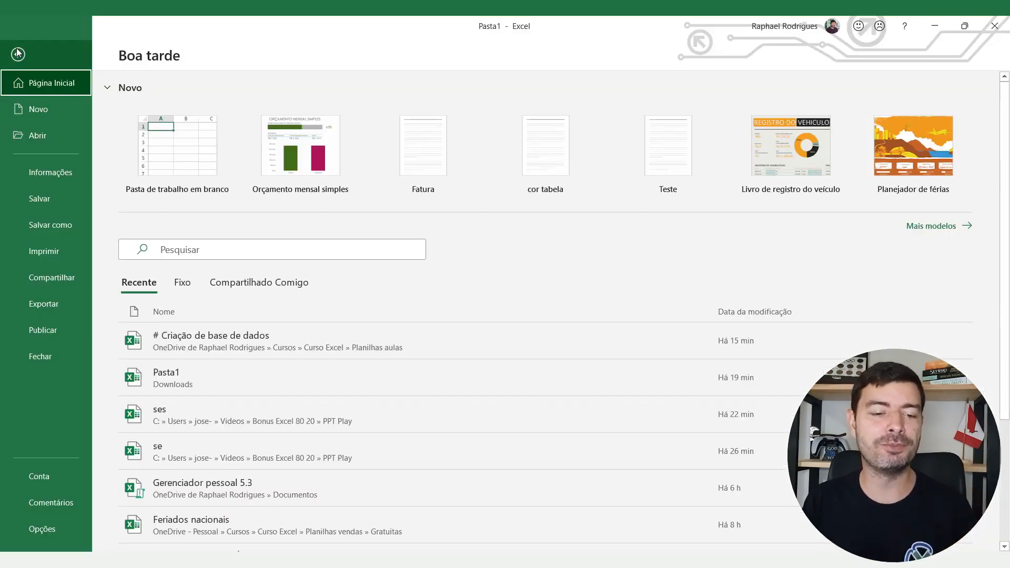
left_click(55, 533)
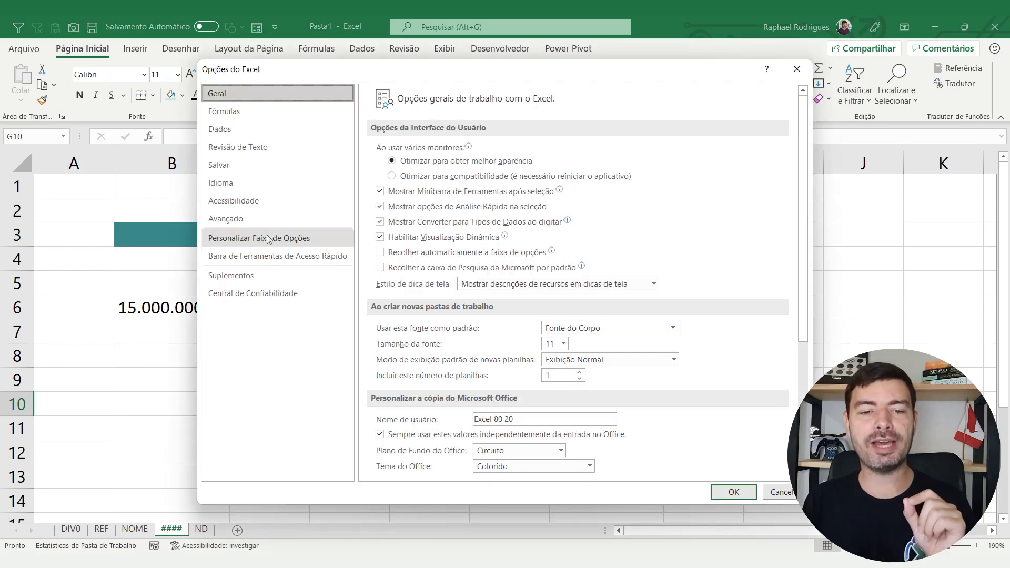
left_click(266, 218)
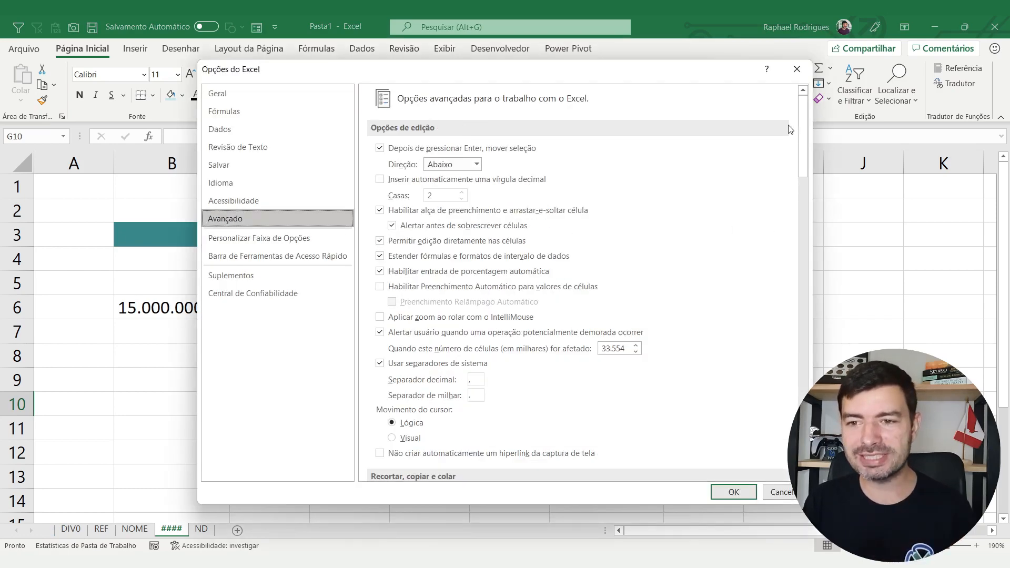
left_click_drag(804, 140, 808, 405)
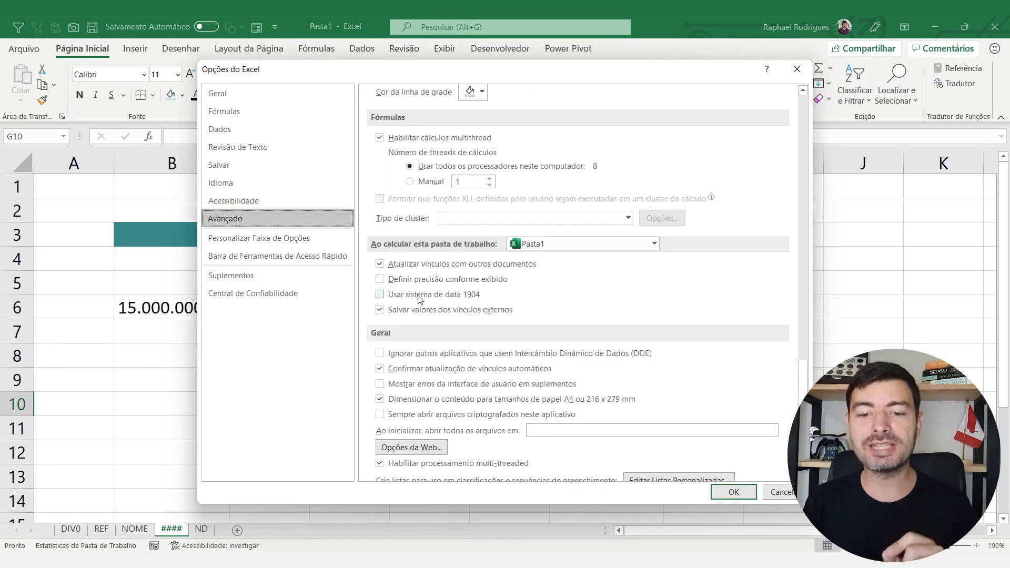
left_click(468, 299)
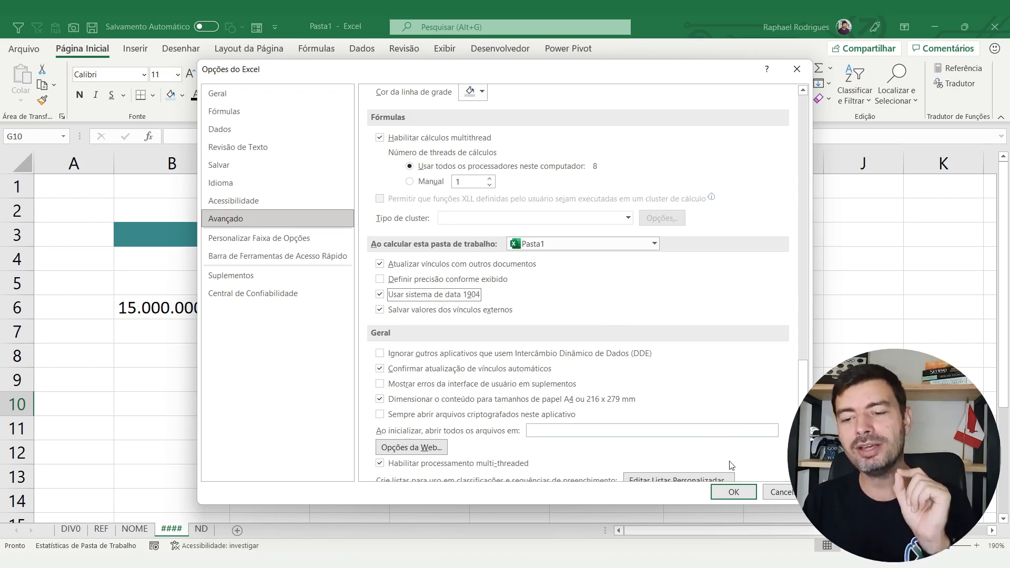
left_click(733, 493)
left_click(595, 310)
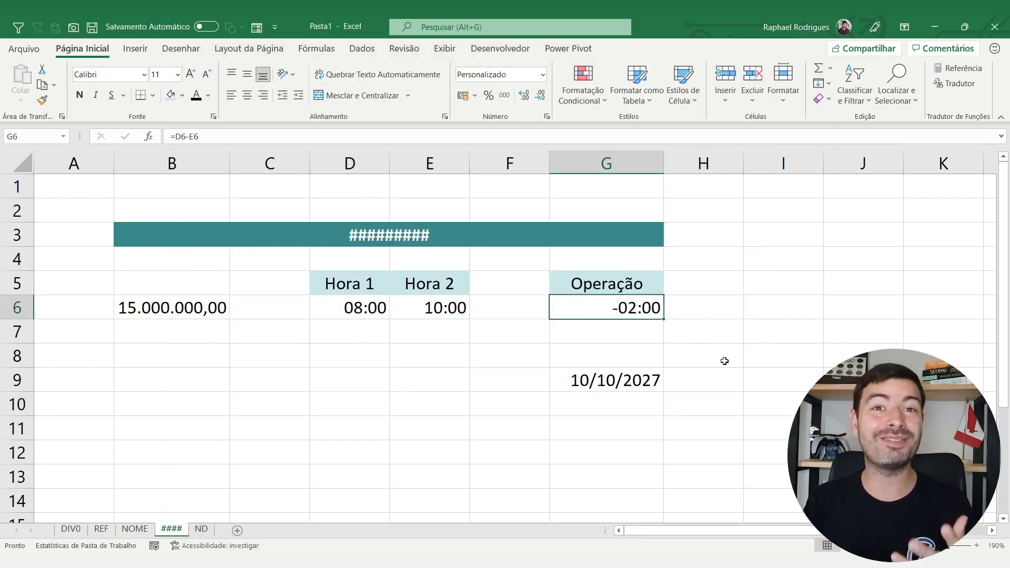
Re-enter the date in G9 as 09/10/2023.
left_click(635, 375)
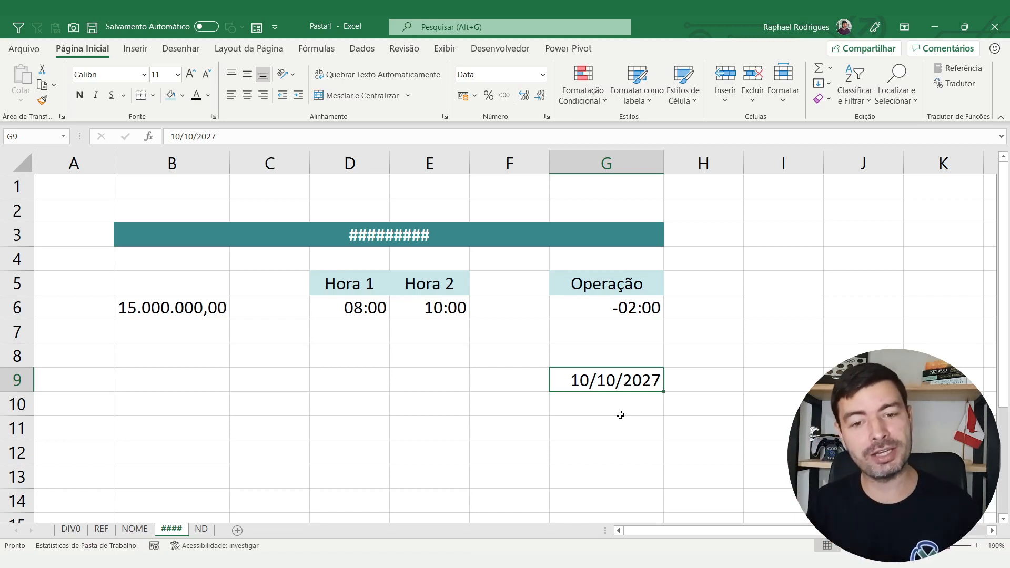
type("09/")
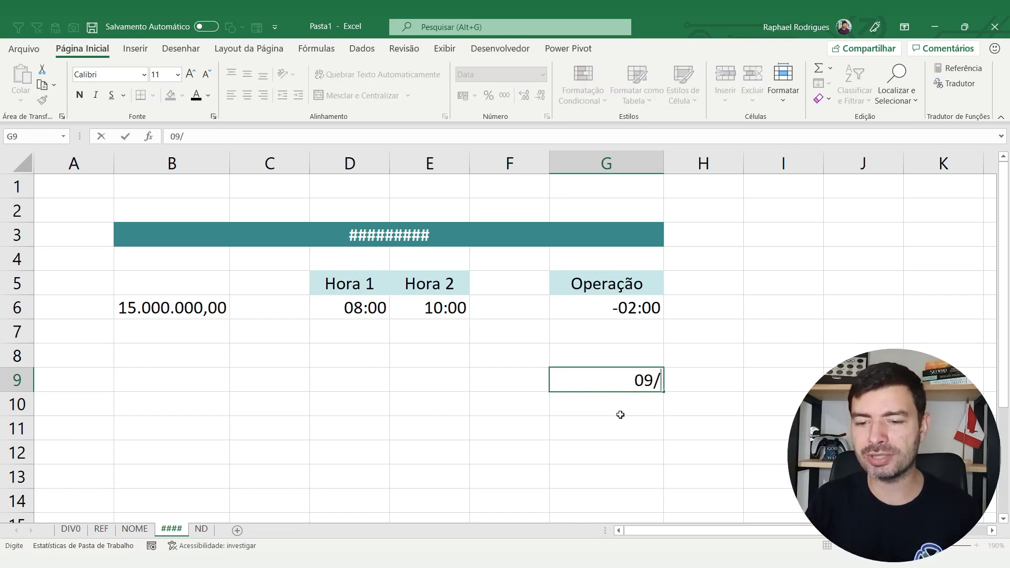
type("10/2023")
key("Return")
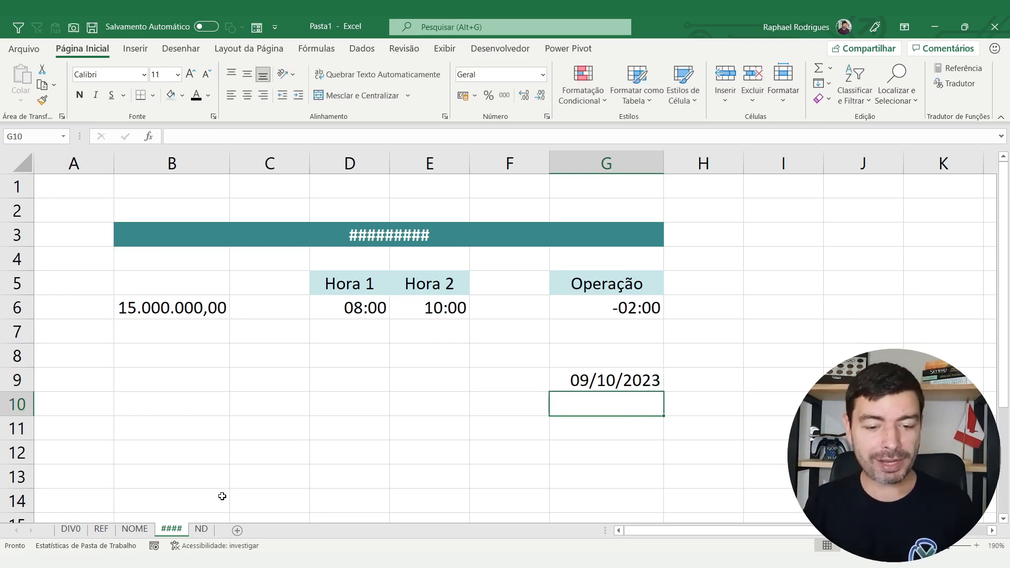
Switch to the ND sheet and examine the Nome and Telefone table and the PROCV formula in C11.
left_click(205, 529)
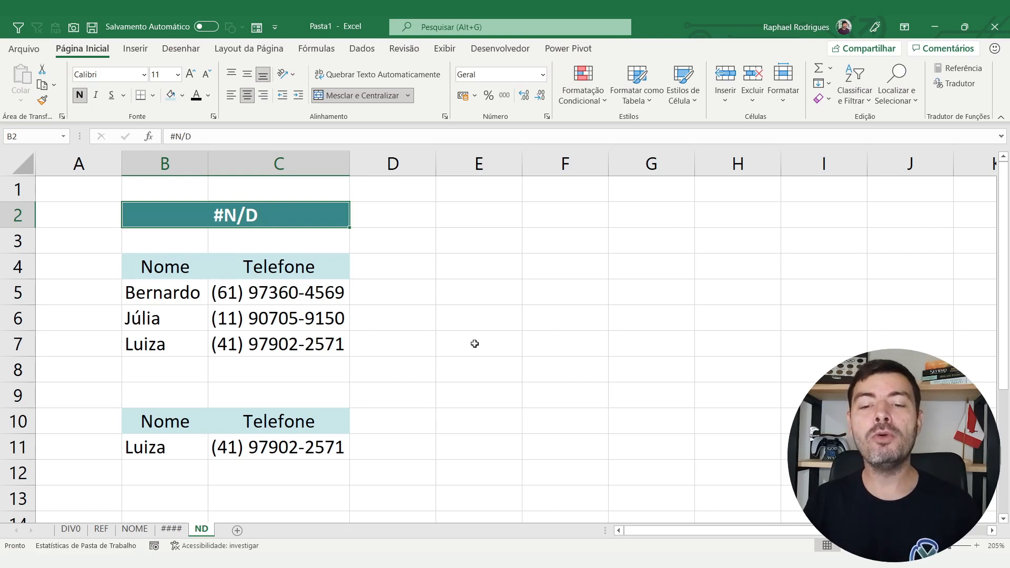
left_click(507, 263)
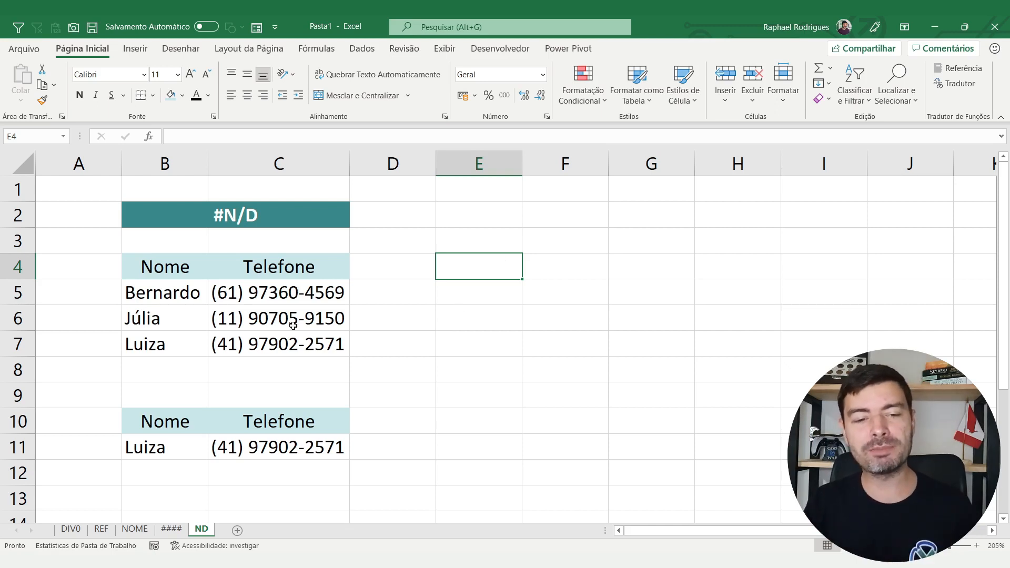
left_click(175, 304)
left_click_drag(175, 304, 174, 344)
left_click_drag(292, 286, 285, 344)
double_click(256, 447)
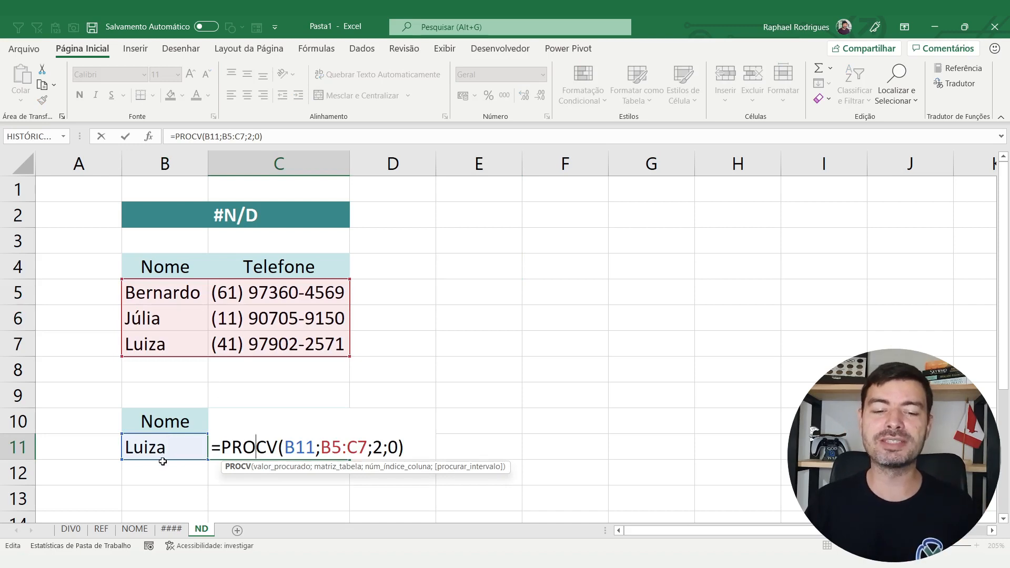
key("Return")
left_click(245, 444)
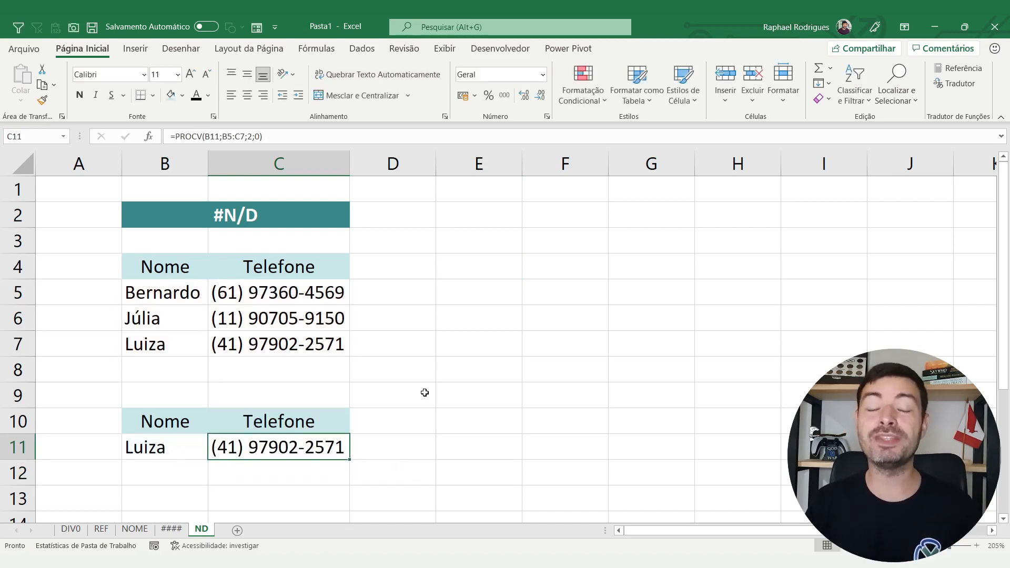
Test the lookup by entering a first name in B11 that is missing from the table, comparing it with B5:B7.
left_click(158, 444)
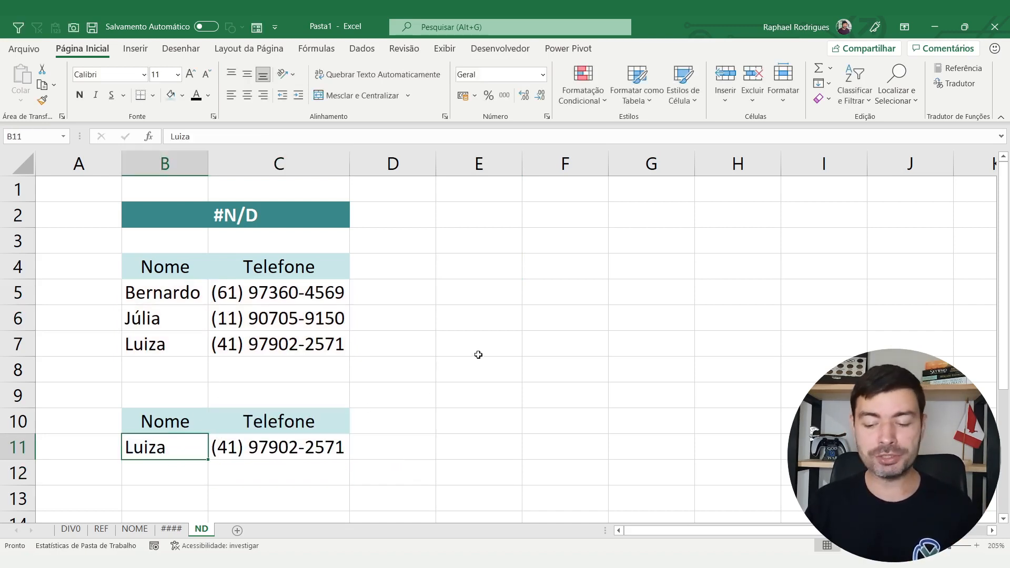
type("Caio")
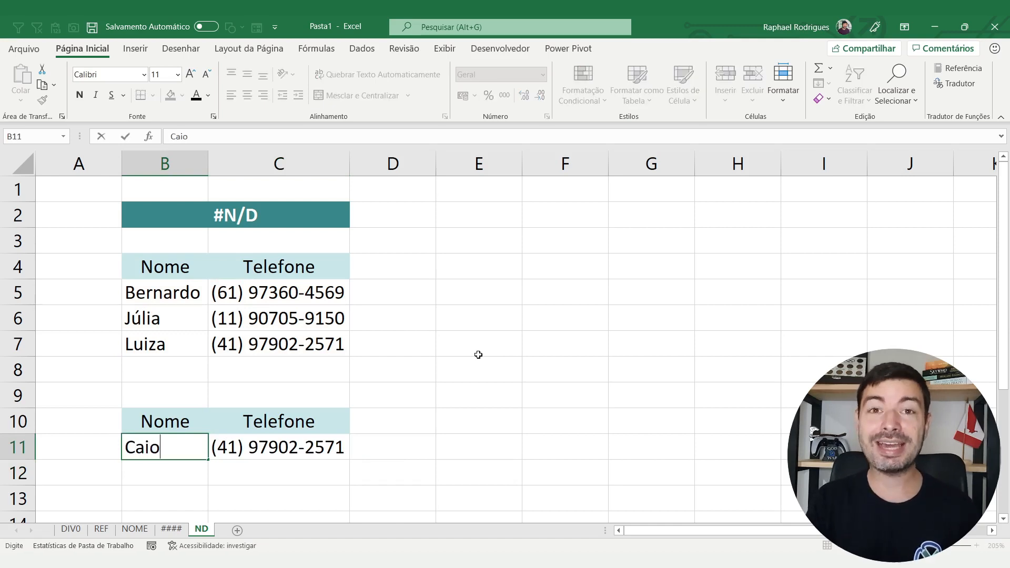
key("Return")
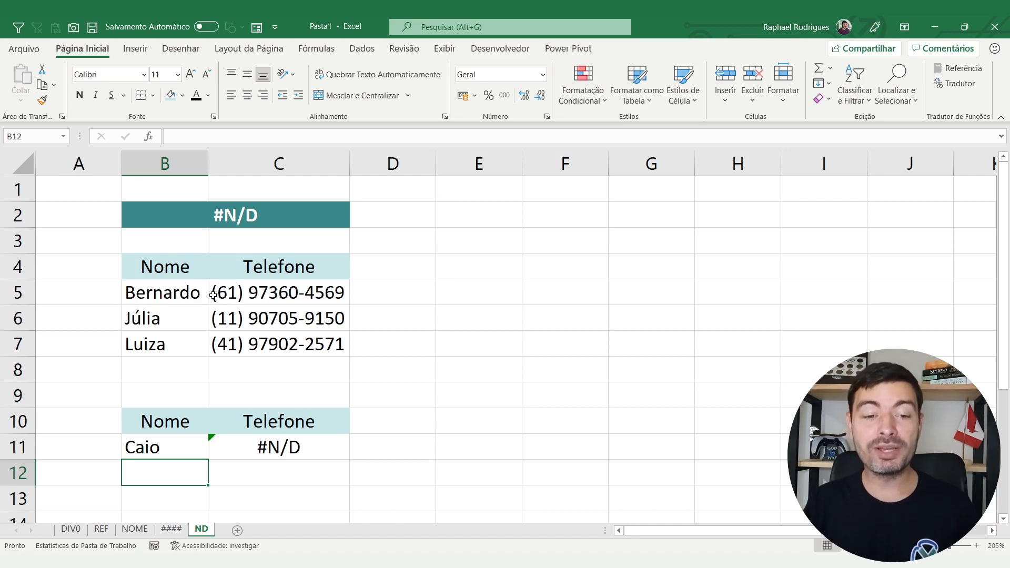
left_click_drag(176, 289, 174, 347)
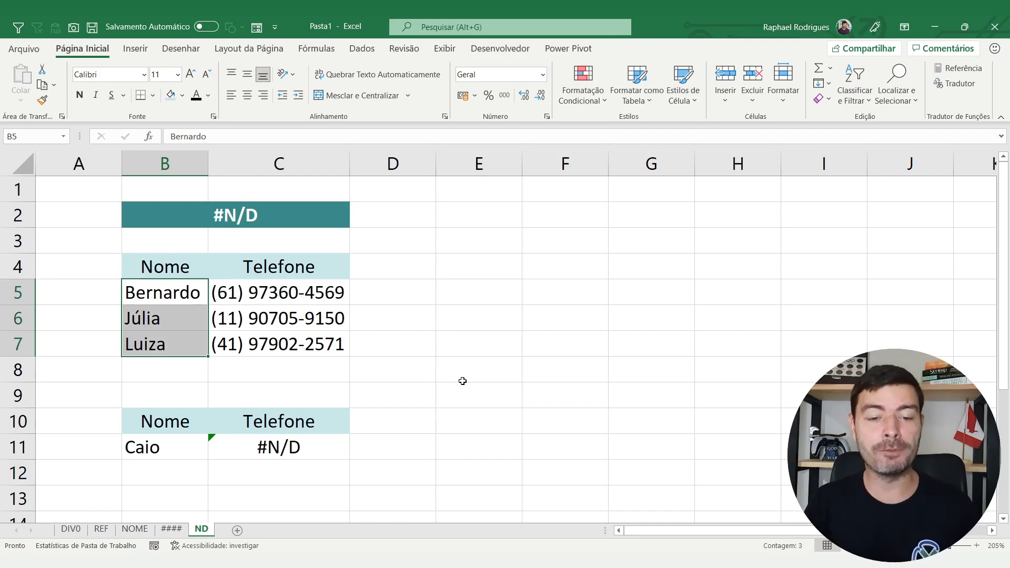
Replace the lookup name in B11 with the name from B6 spelled without its accent, and compare both cells.
left_click(173, 454)
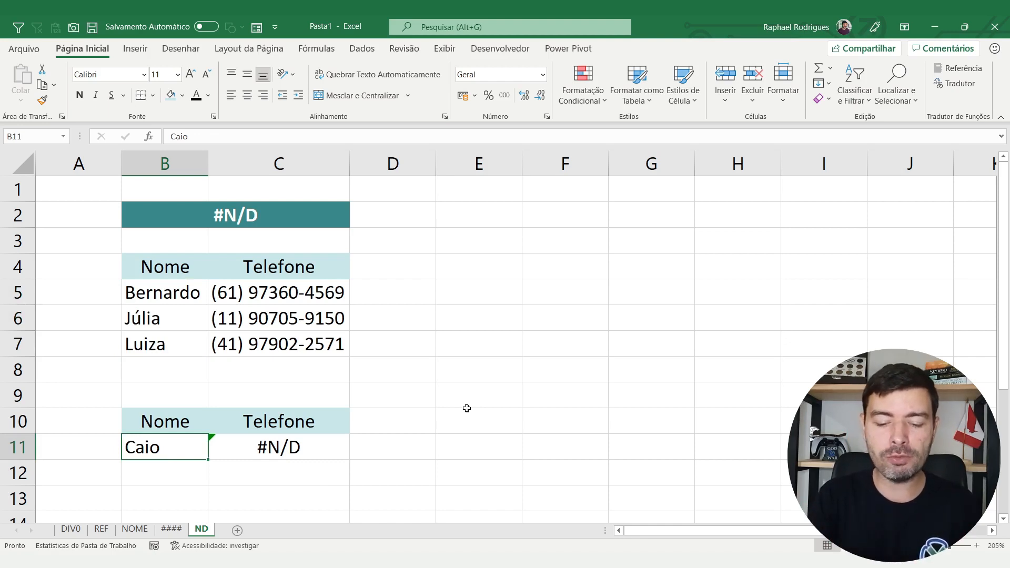
type("Julia")
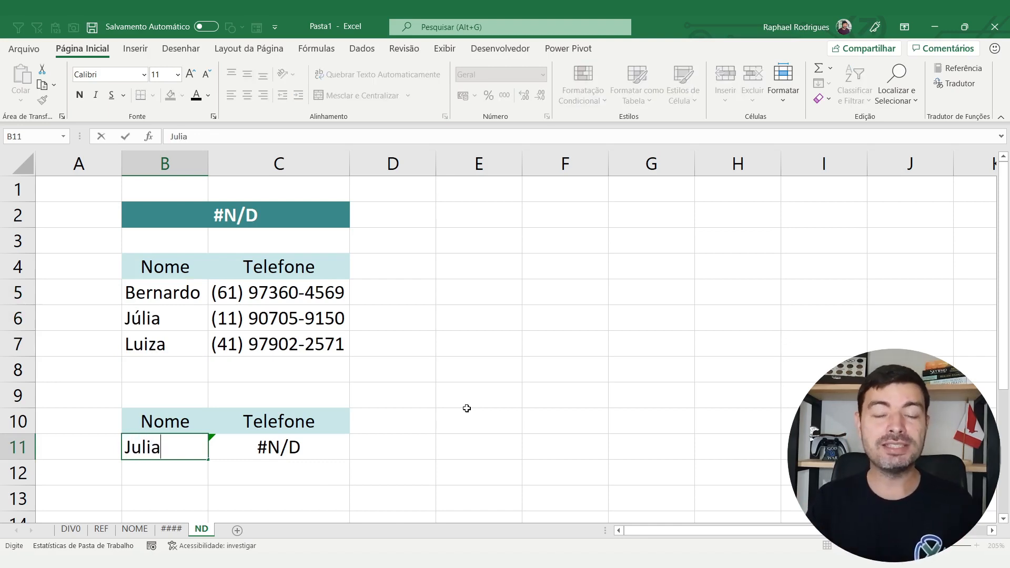
key("Return")
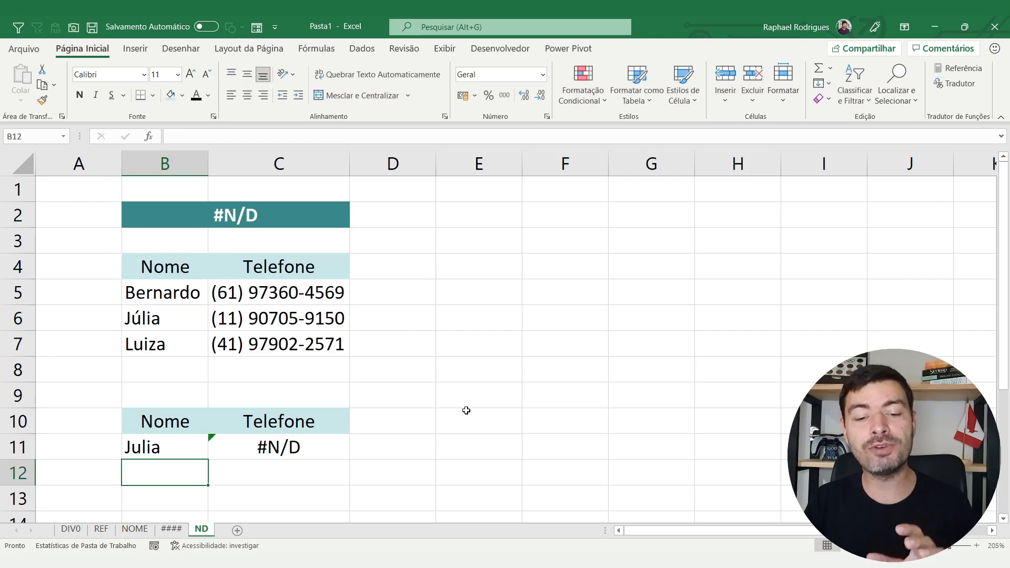
left_click(309, 451)
left_click(177, 317)
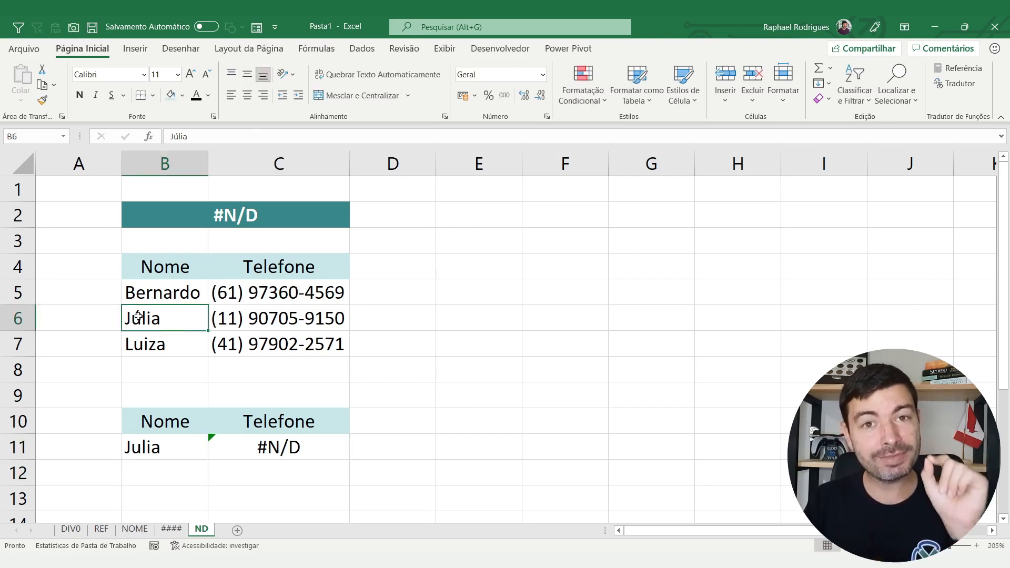
left_click(168, 447)
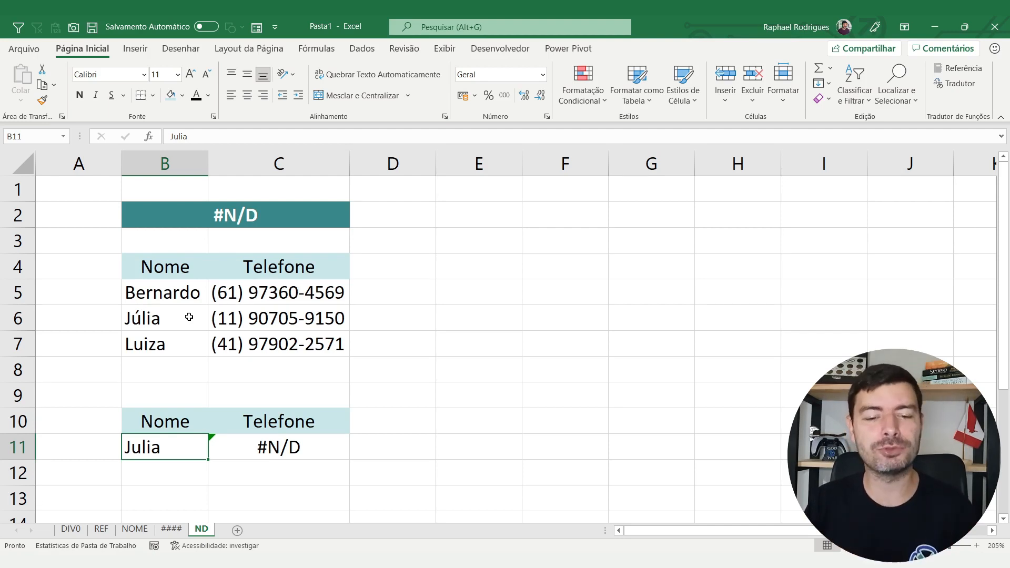
Copy the PROCV(B11;B5:C7;2;0) expression from C11 without its equals sign, and clear the cell.
left_click(314, 445)
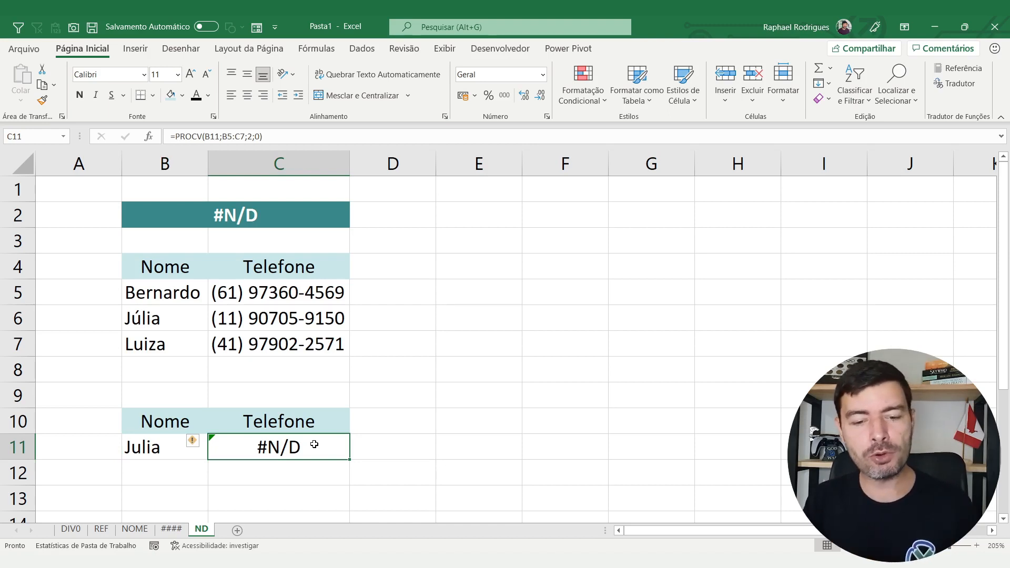
double_click(314, 445)
left_click_drag(397, 446, 224, 447)
key("ctrl+c")
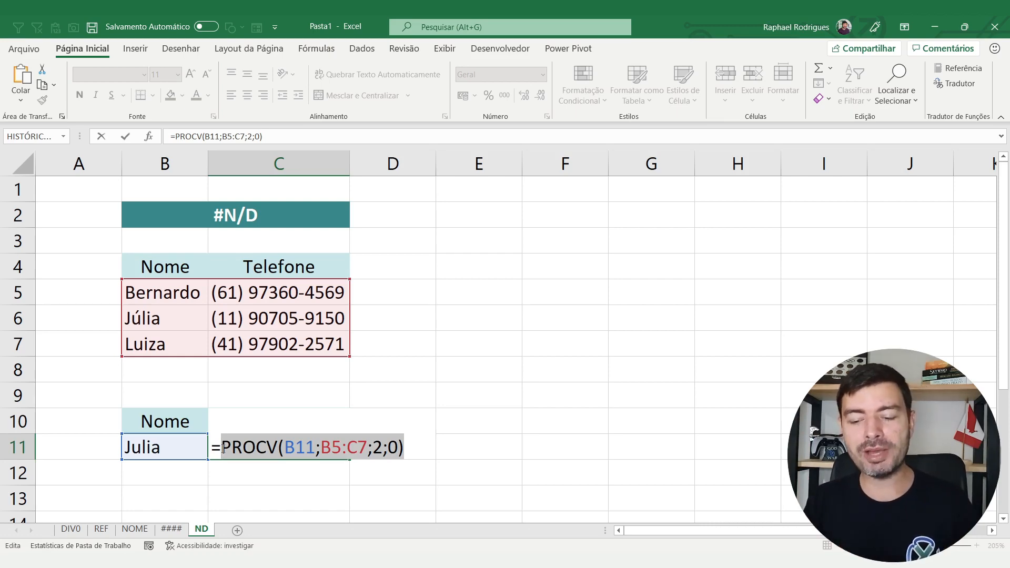
key("ctrl+Return")
key("Delete")
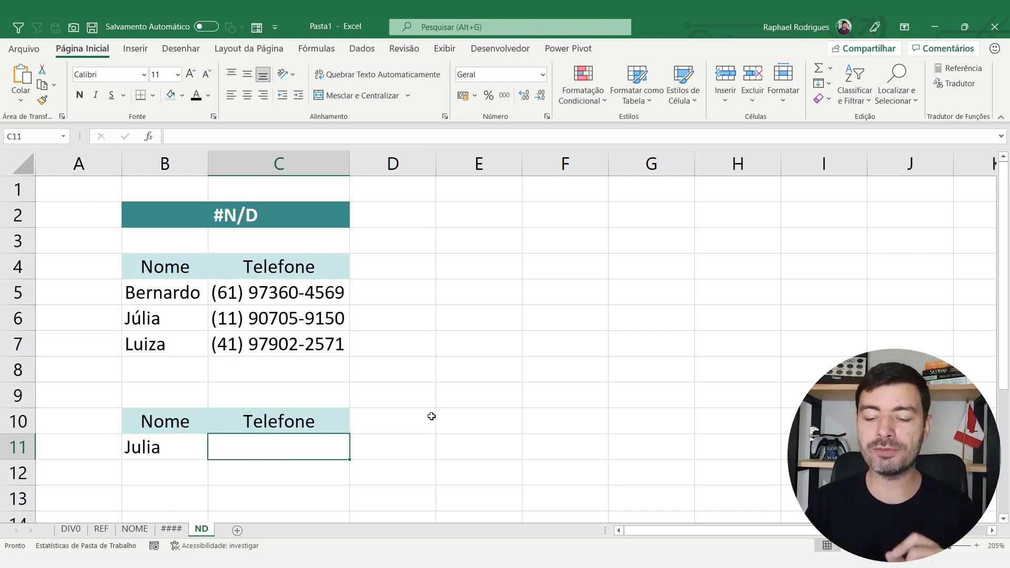
Start a SEERRO formula in C11 with the copied PROCV(B11;B5:C7;2;0) expression as its first argument.
type("=se")
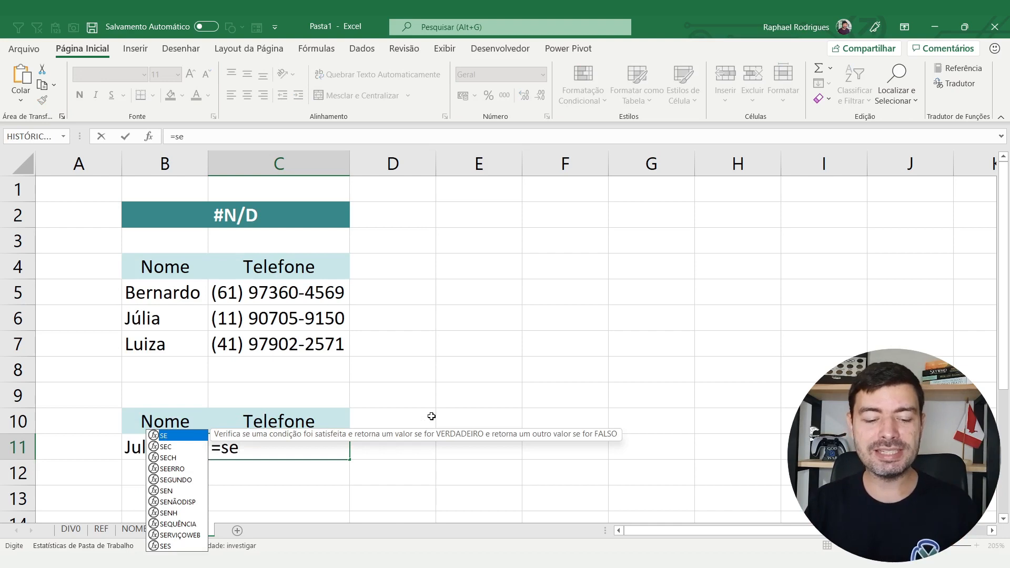
type("er")
key("Tab")
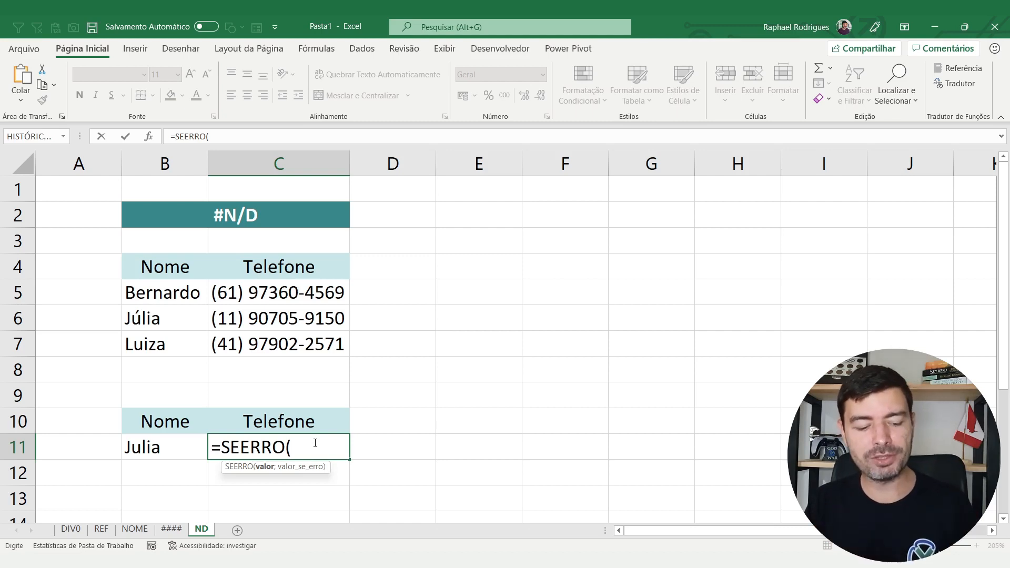
key("ctrl+v")
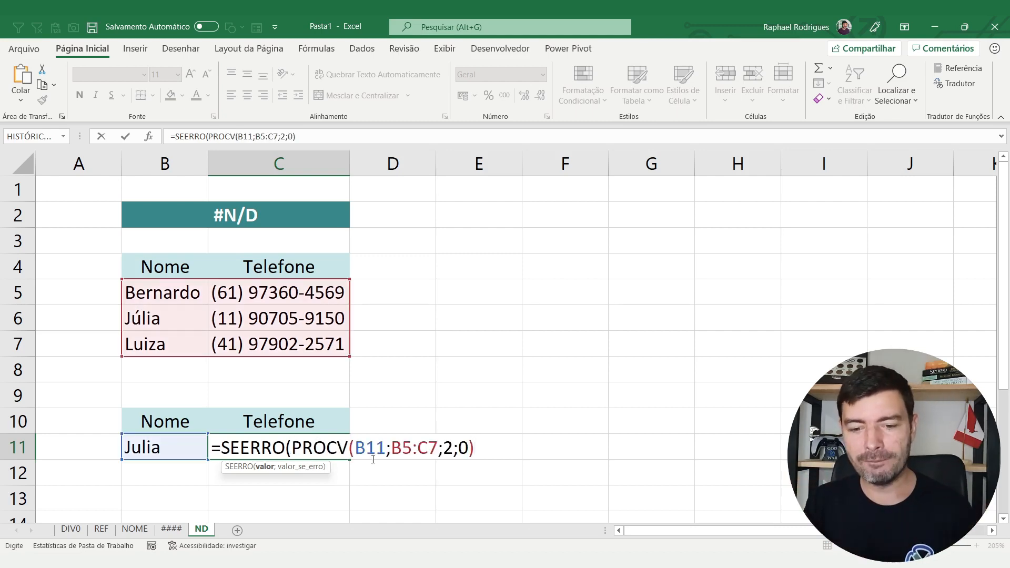
Add "Cliente não cadastrado" as the SEERRO fallback value in C11 and complete the formula.
type(";")
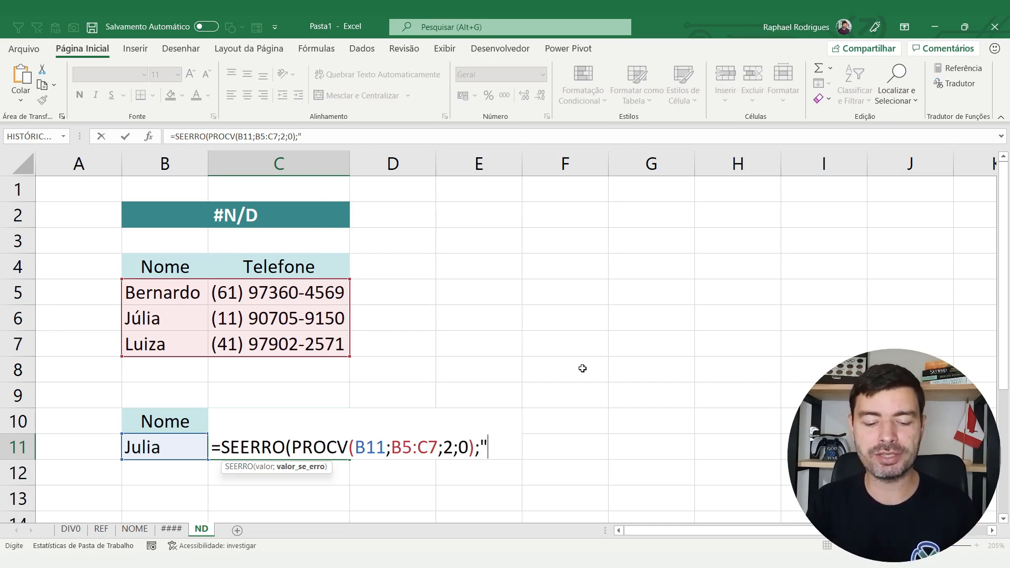
type("Cliente")
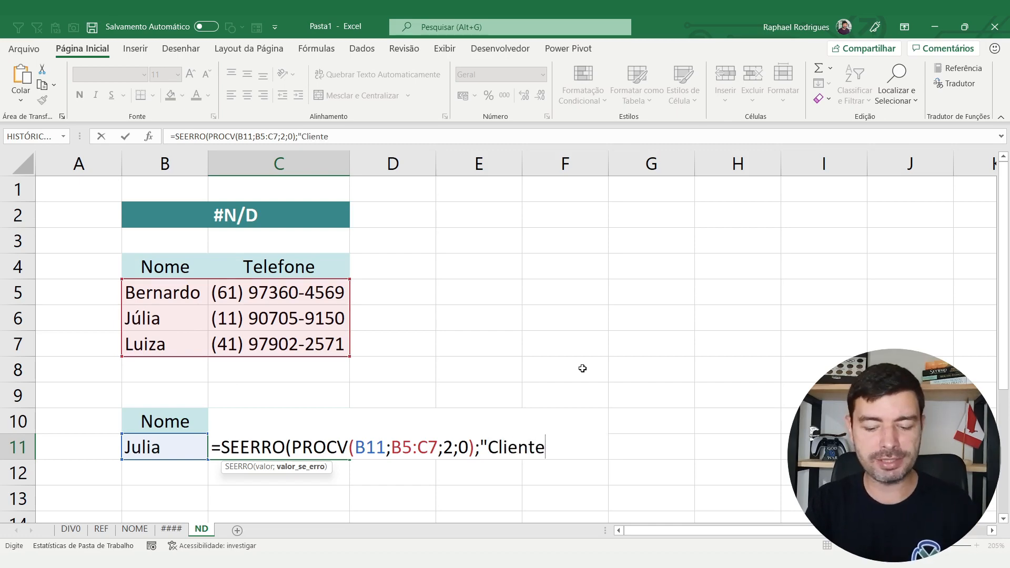
type(" n")
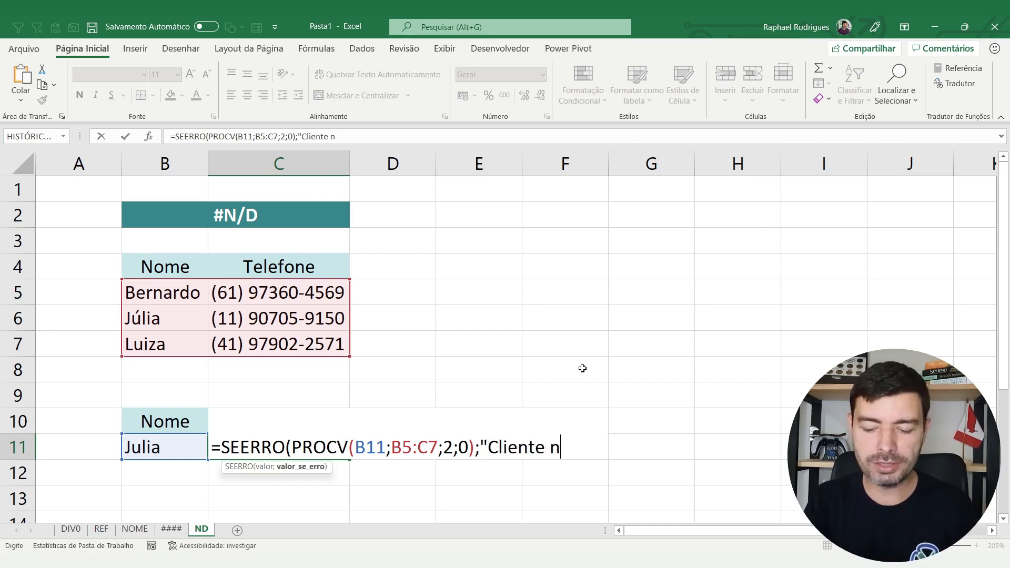
type("ão cada")
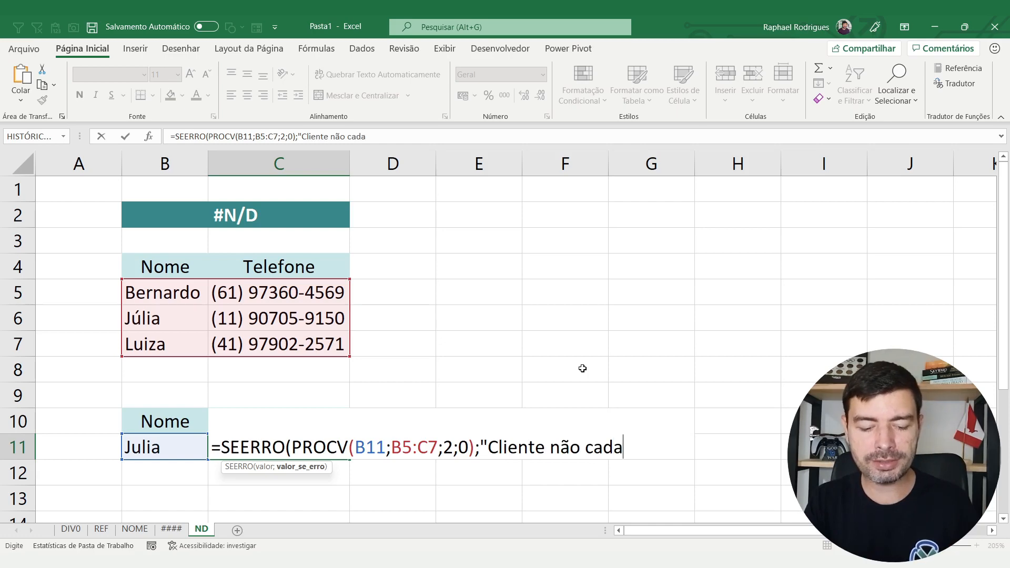
type("stra do")
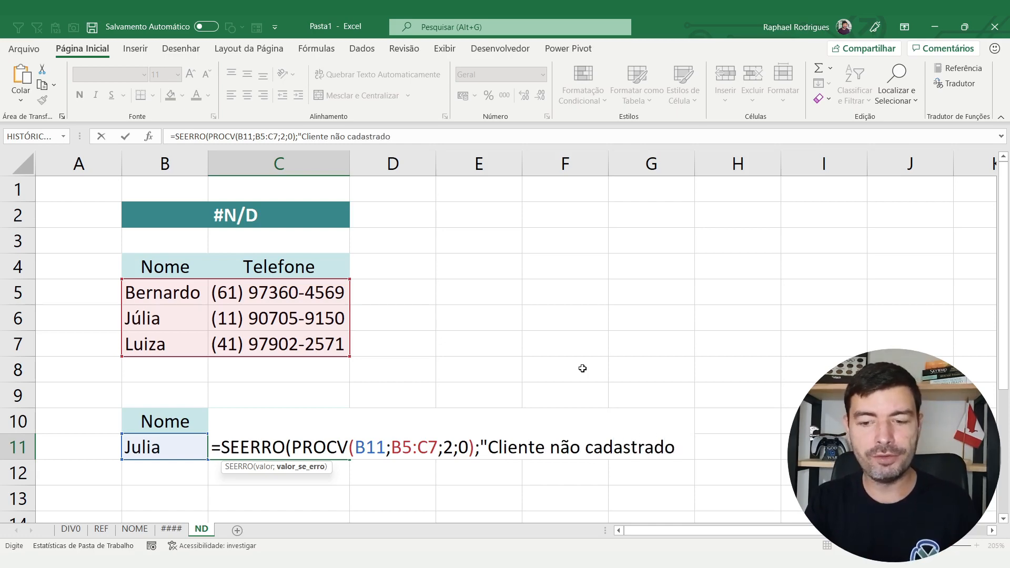
type("\"")
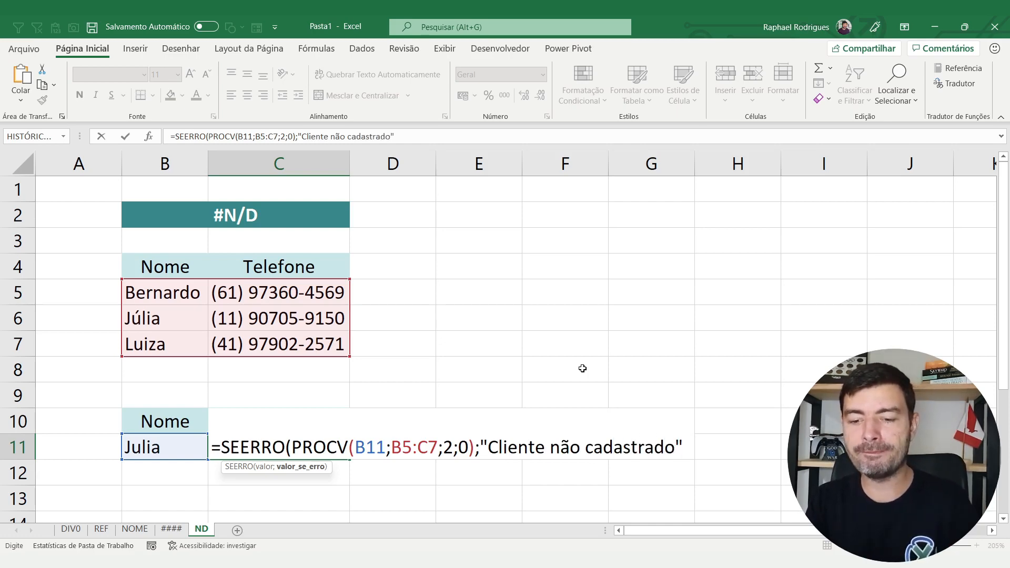
type(")")
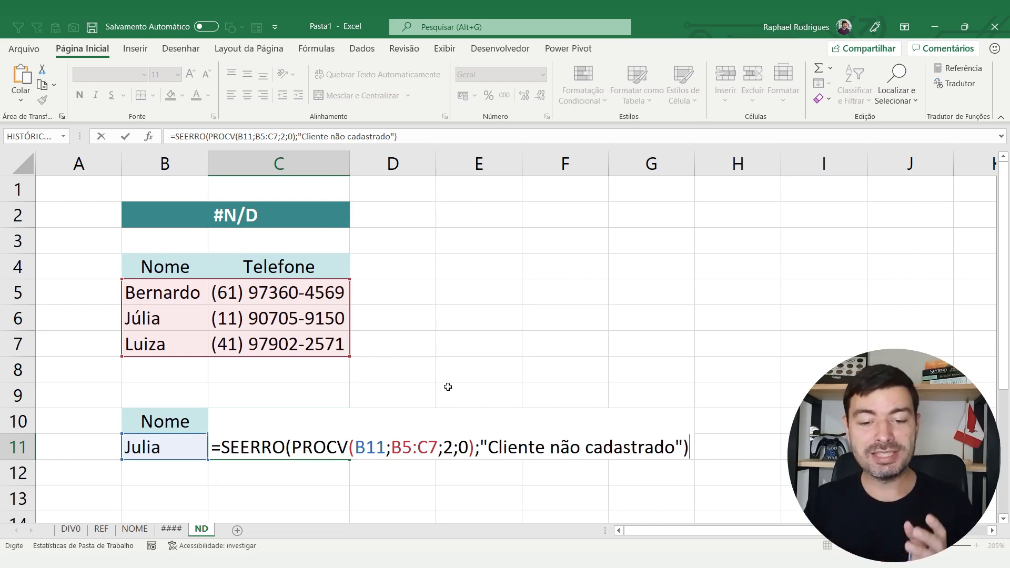
left_click(340, 443)
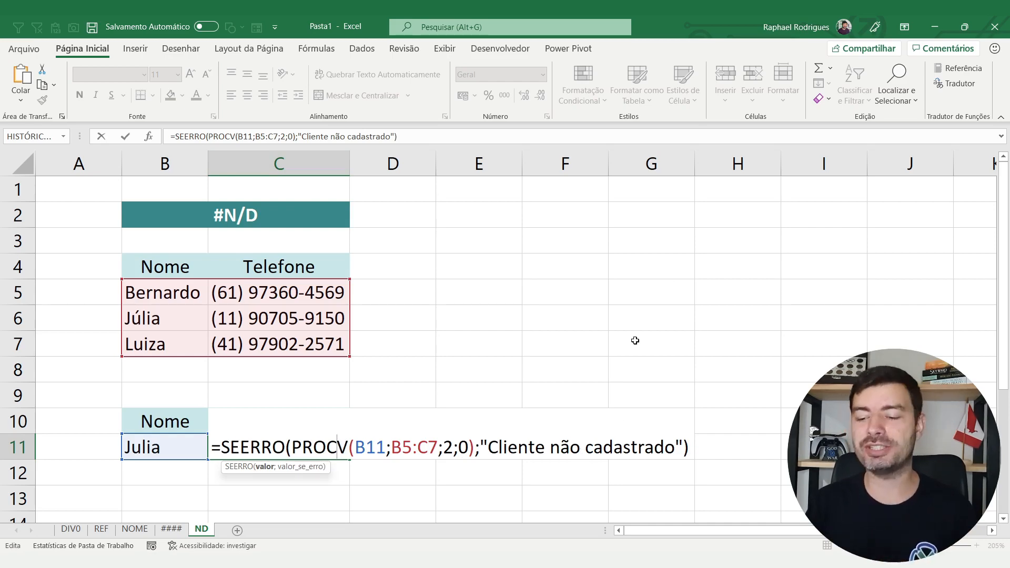
key("Return")
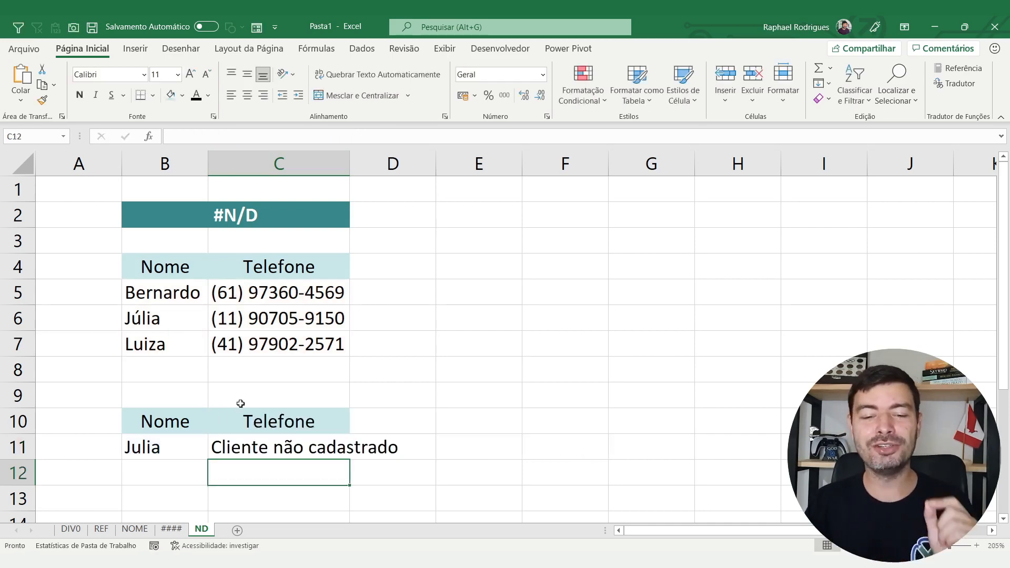
Test the SEERRO formula by entering the name from B7 in lookup cell B11.
left_click(171, 456)
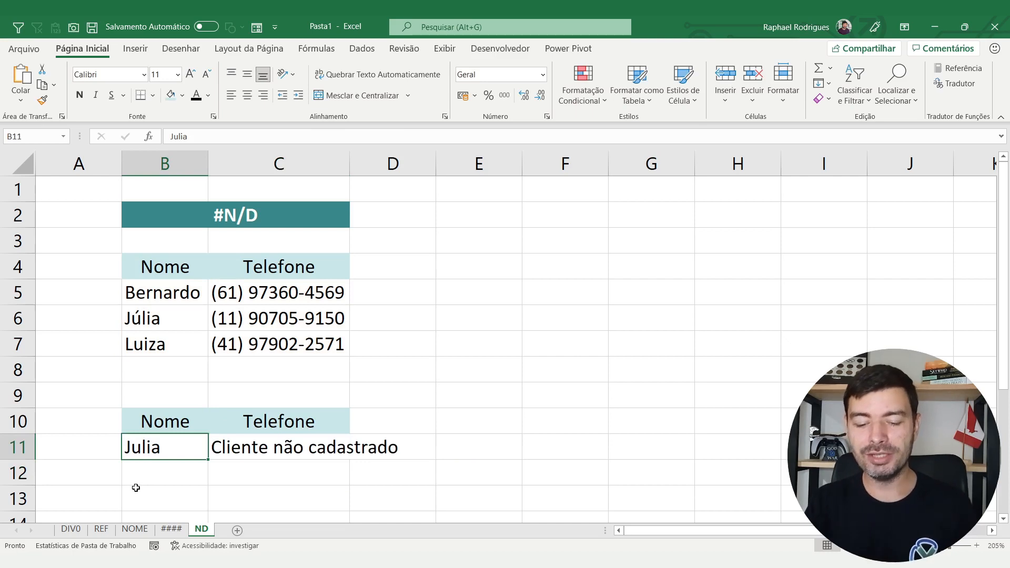
type("Luiza")
key("Return")
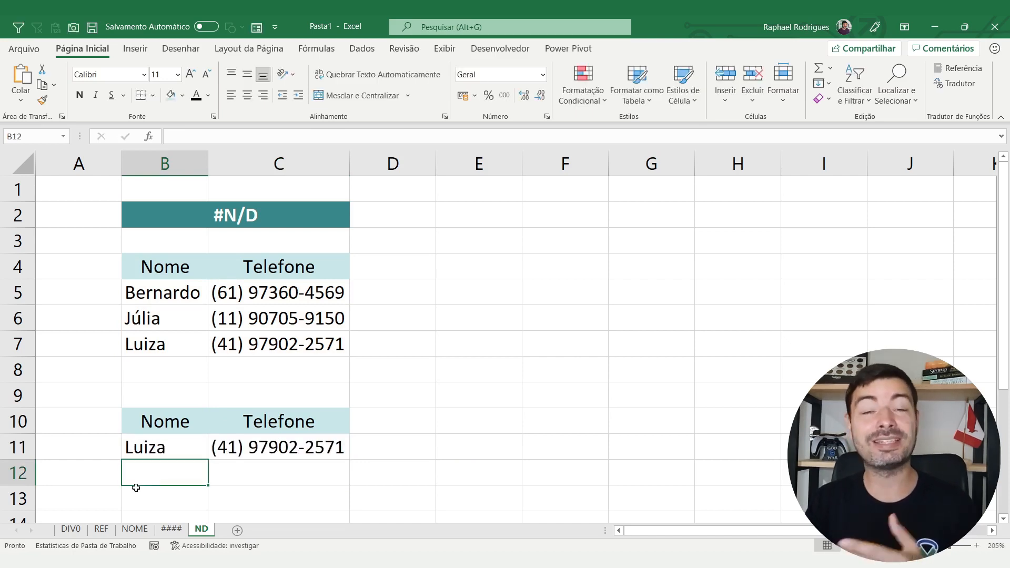
Replace the lookup name in B11 with a first name missing from the table, and check the formula in C11.
left_click(158, 448)
type("Caio")
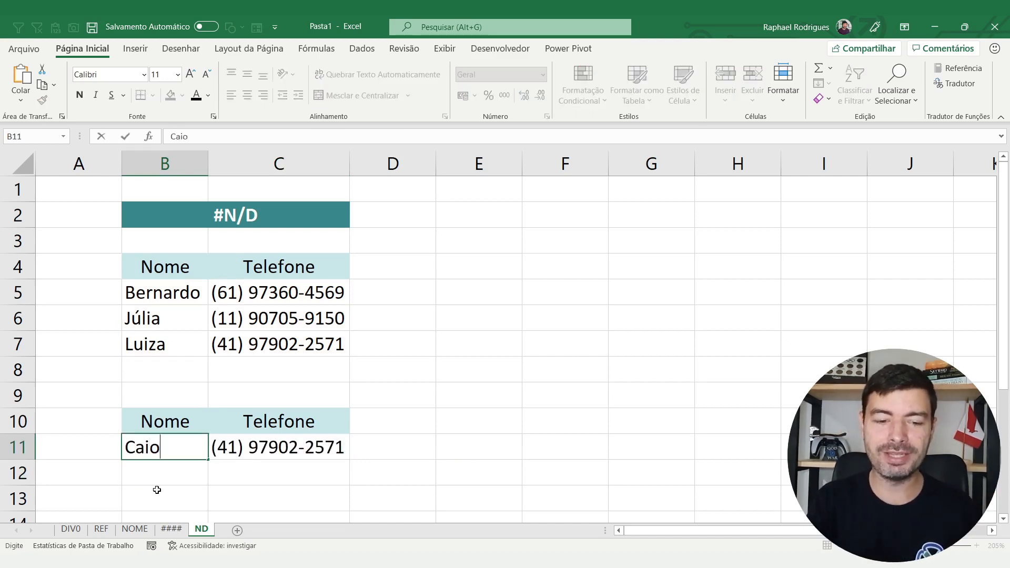
key("Return")
left_click(498, 287)
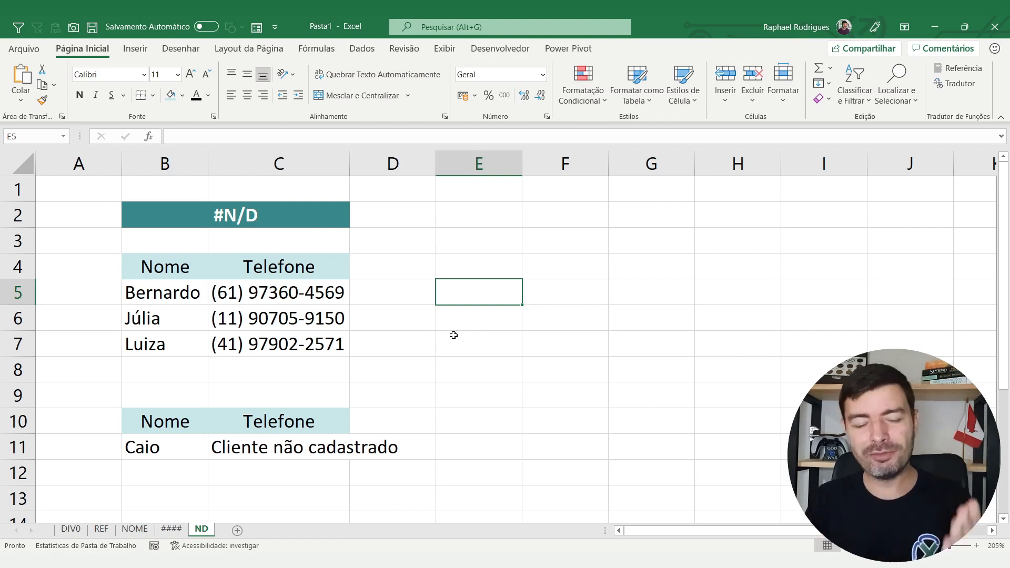
left_click(311, 449)
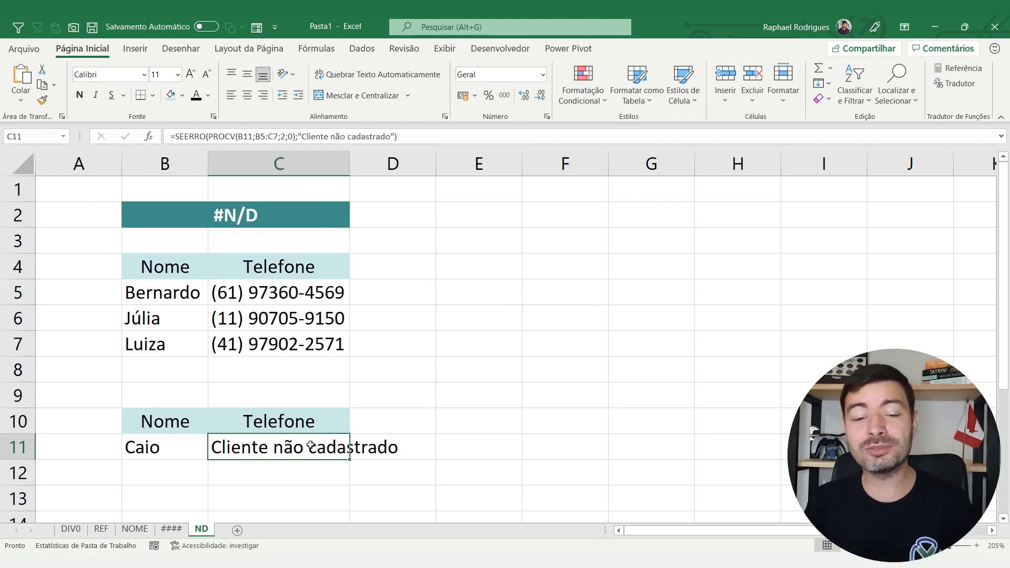
left_click(459, 370)
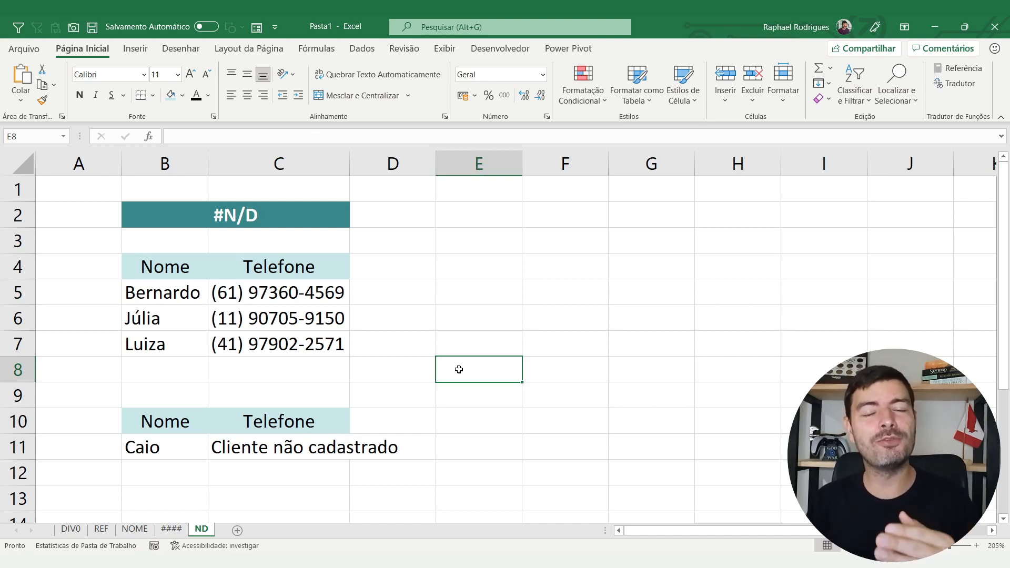